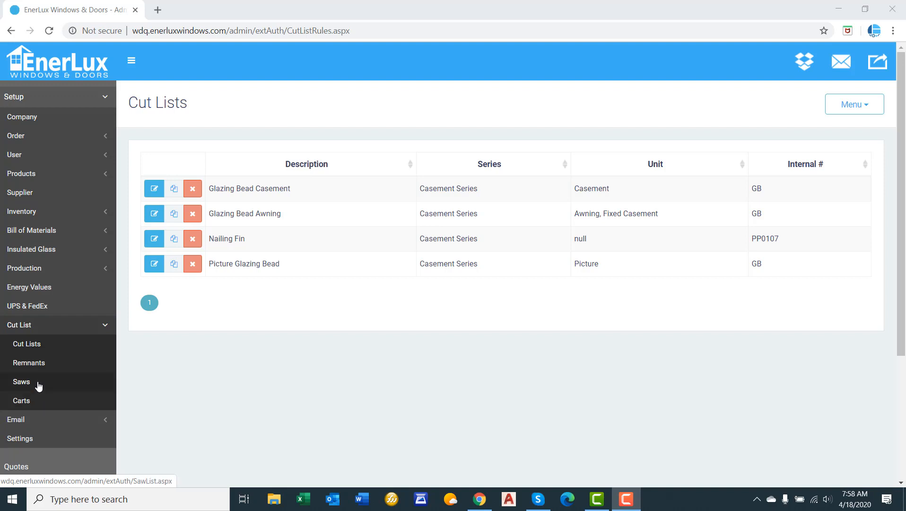
# Open the Elumatec DG244 saw from the saw list for editing.
pyautogui.click(38, 385)
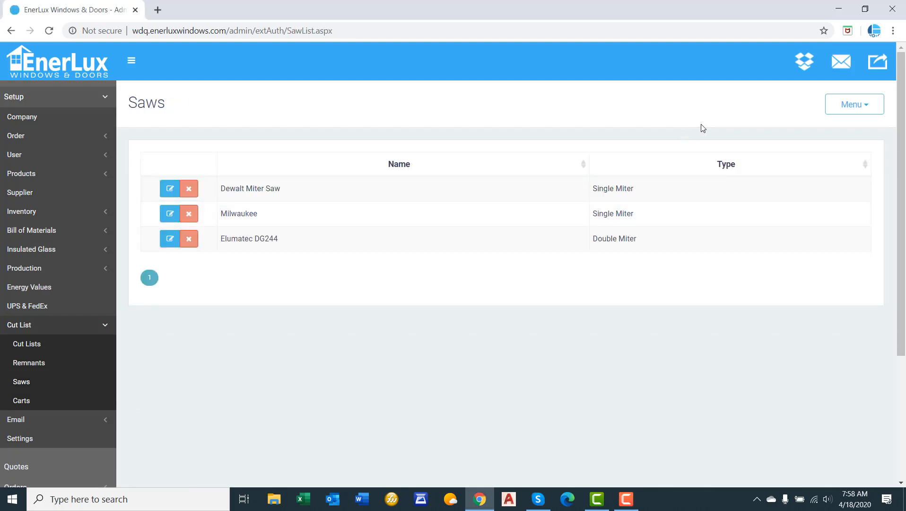
pyautogui.click(884, 106)
pyautogui.click(756, 102)
pyautogui.click(171, 239)
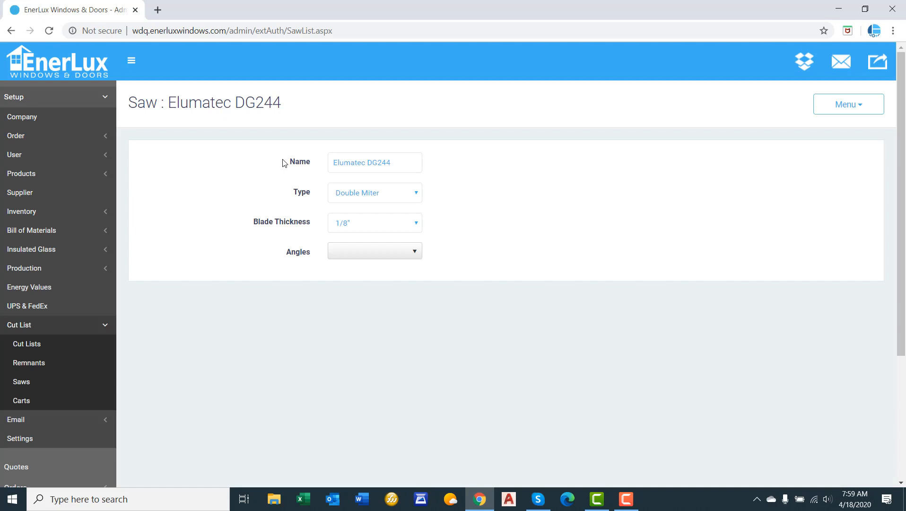
pyautogui.click(382, 162)
pyautogui.moveTo(409, 162); pyautogui.dragTo(286, 173)
pyautogui.click(285, 173)
pyautogui.click(340, 196)
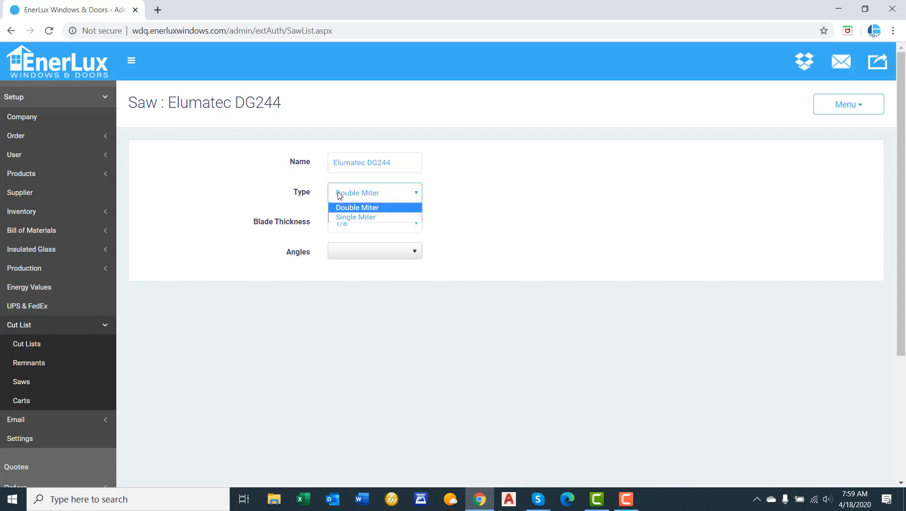
pyautogui.click(290, 194)
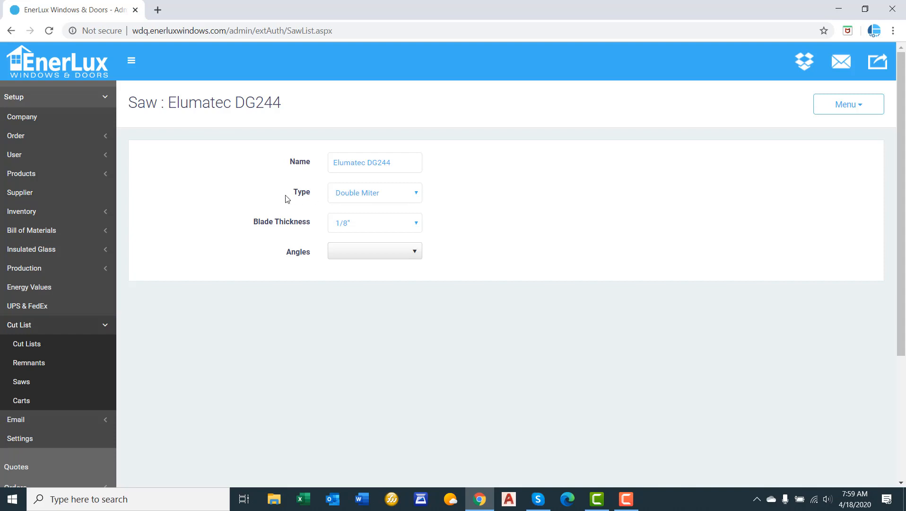
# Save the Elumatec DG244 saw with a 1/4" blade thickness and the 45, 90 and 135 angles enabled.
pyautogui.click(356, 226)
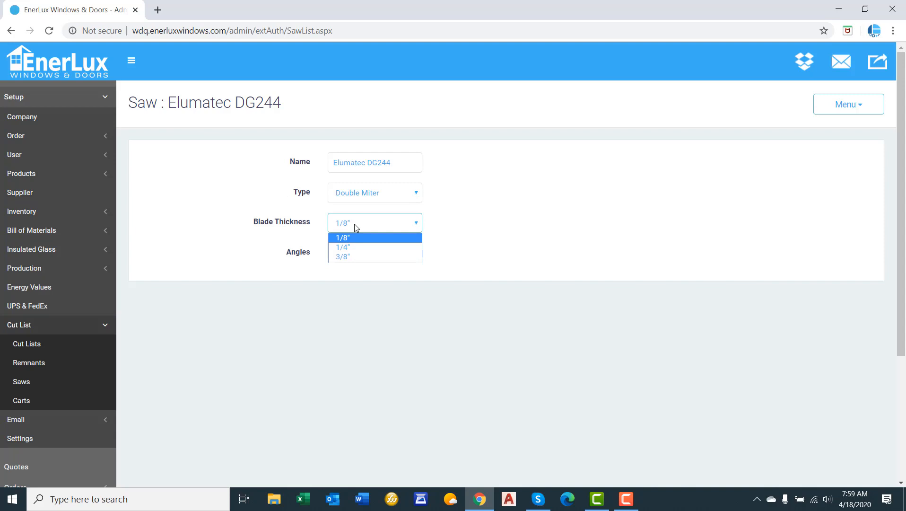
pyautogui.click(349, 247)
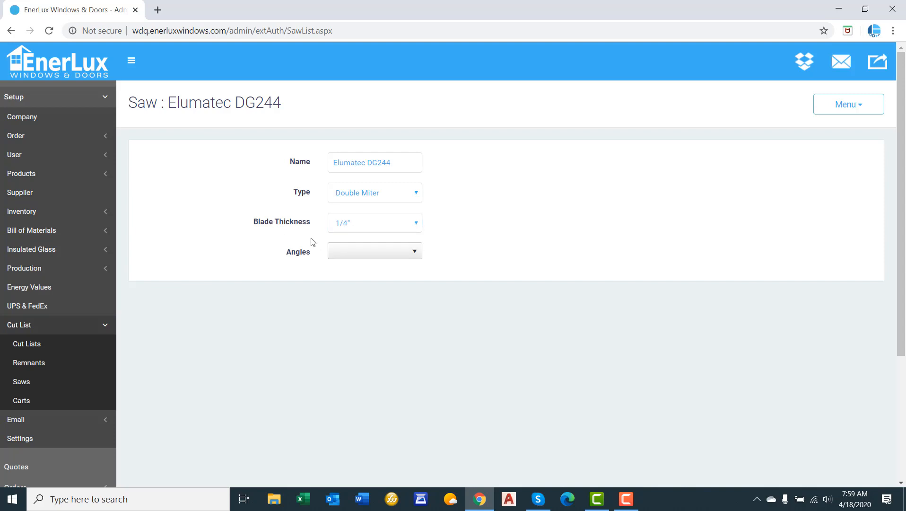
pyautogui.click(371, 253)
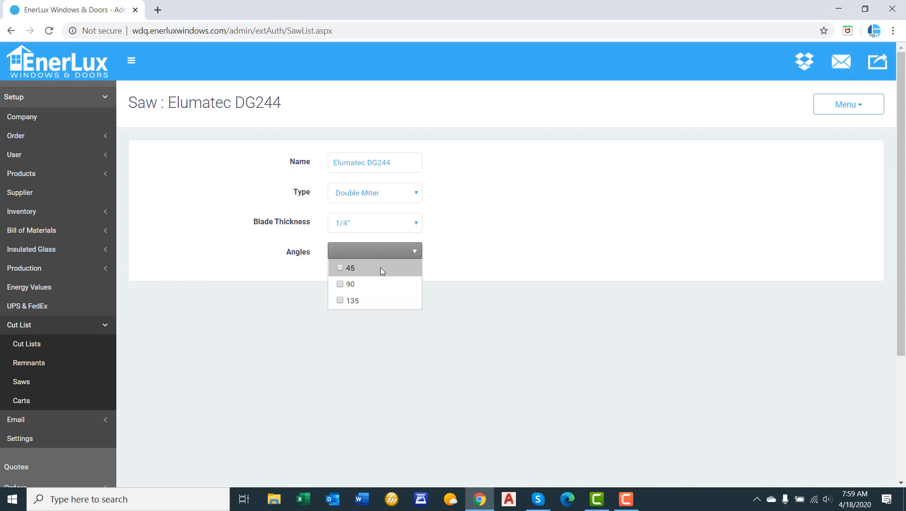
pyautogui.click(380, 268)
pyautogui.click(368, 285)
pyautogui.click(363, 300)
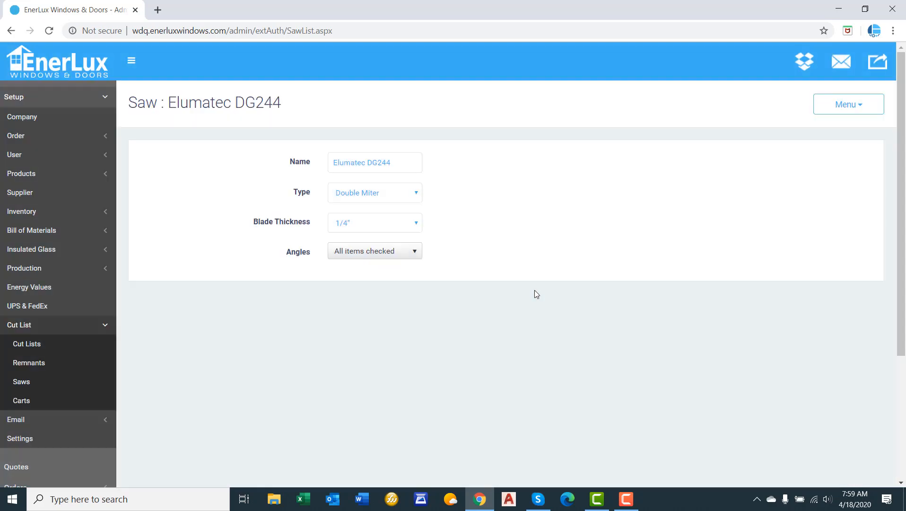
pyautogui.click(850, 105)
pyautogui.click(824, 147)
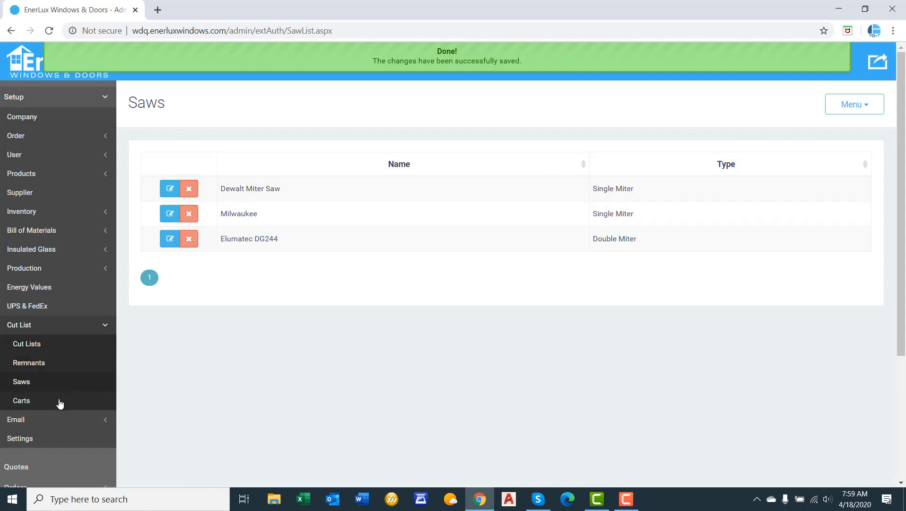
# Create a new cart for the Window production line and assign it to the CNC station.
pyautogui.click(32, 405)
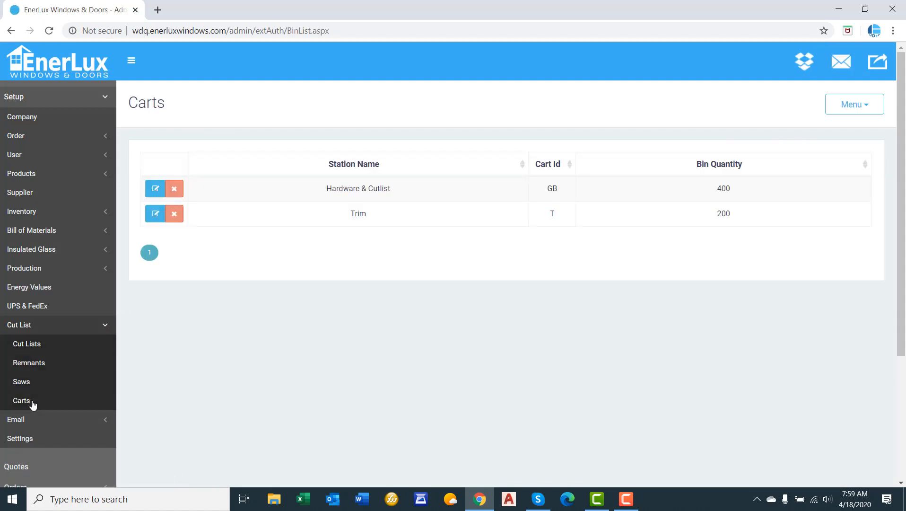
pyautogui.click(853, 107)
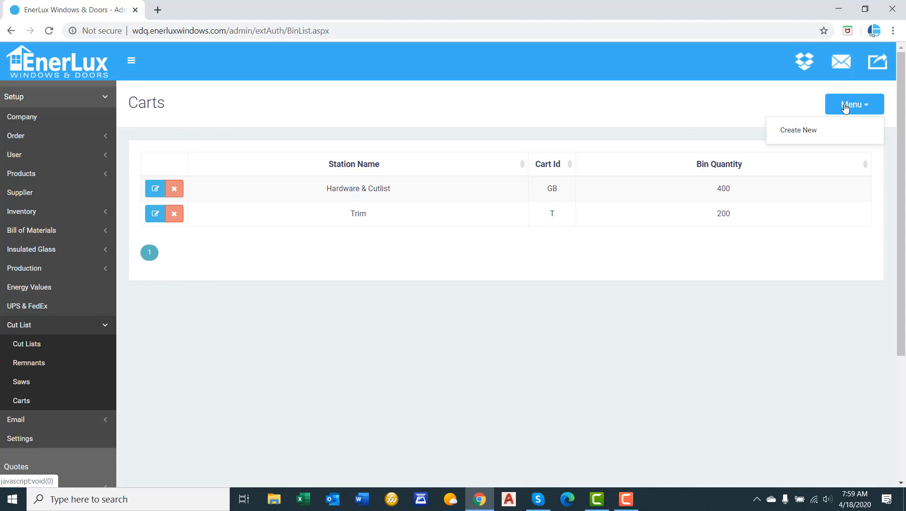
pyautogui.click(836, 130)
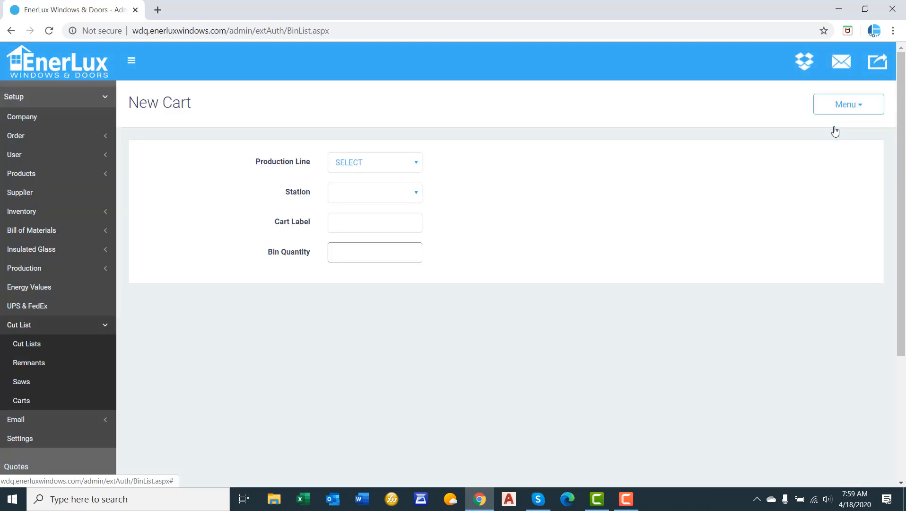
pyautogui.click(406, 165)
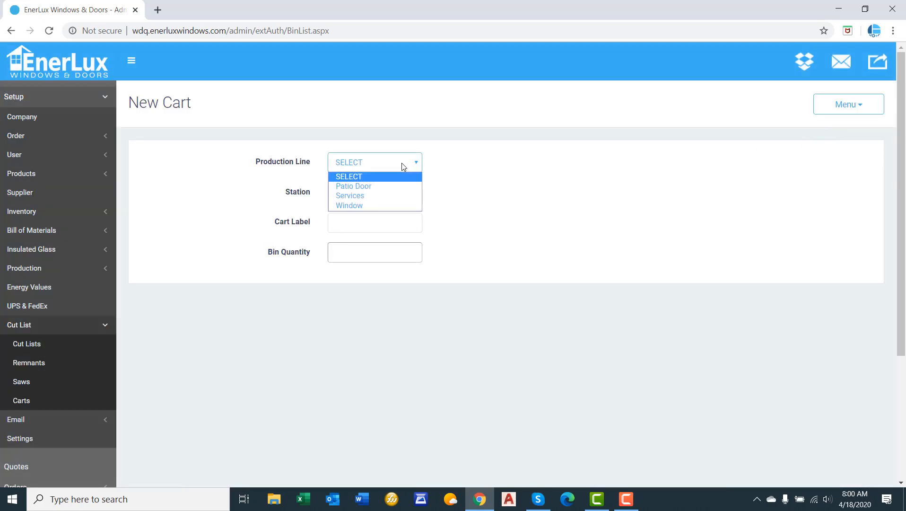
pyautogui.click(376, 205)
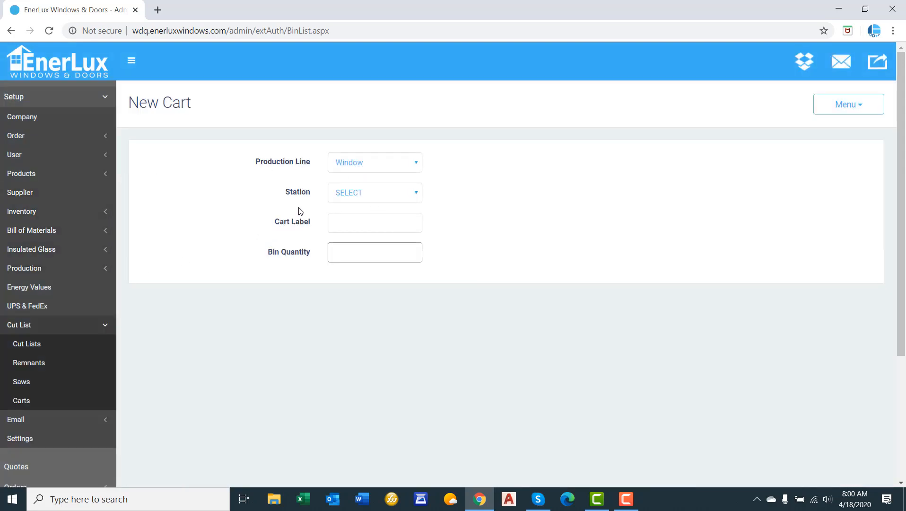
pyautogui.click(357, 195)
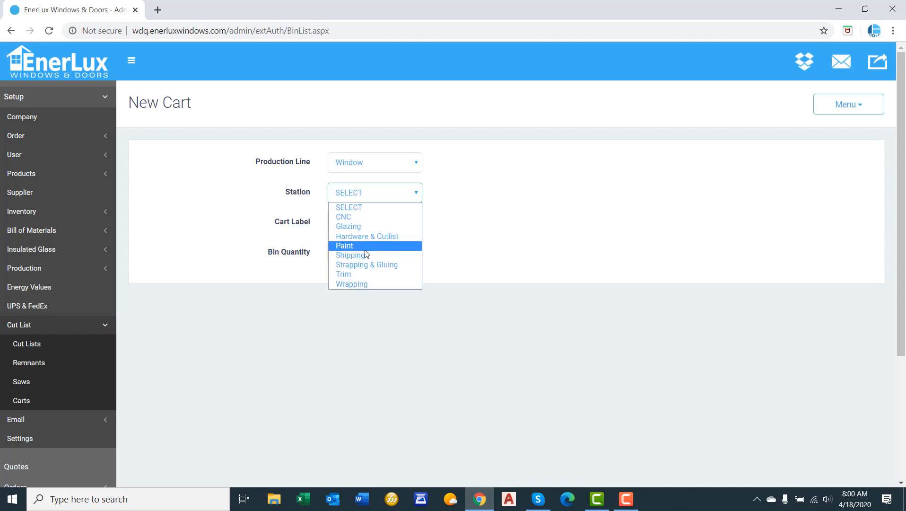
pyautogui.click(358, 219)
# Label the new cart CS with a bin quantity of 80 and save it.
pyautogui.click(351, 225)
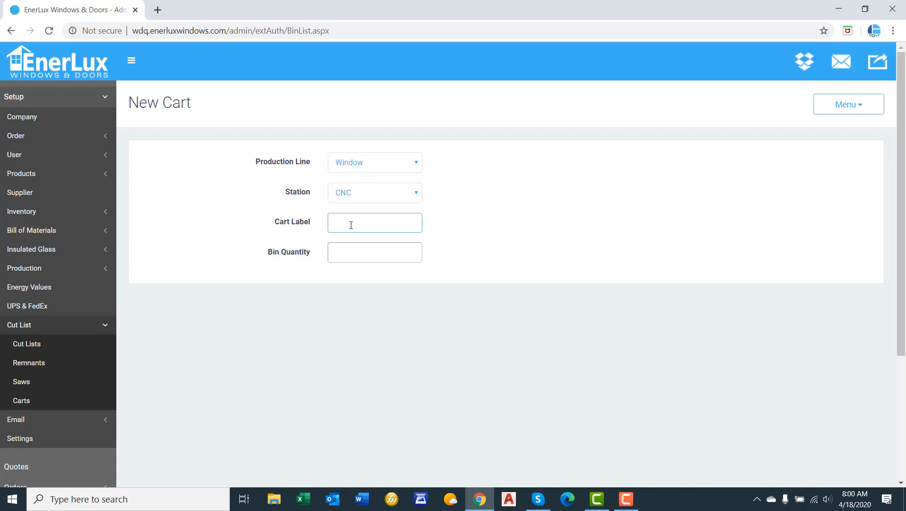
pyautogui.write('CS')
pyautogui.click(267, 228)
pyautogui.click(355, 254)
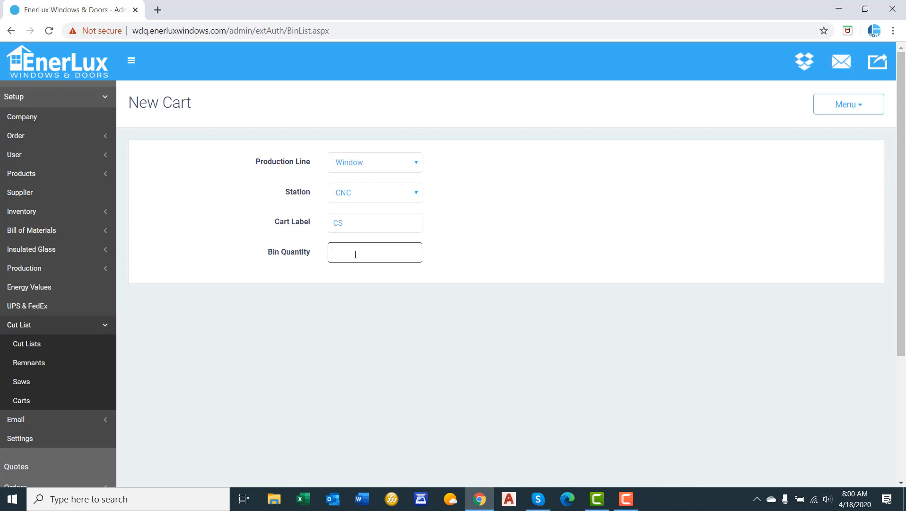
pyautogui.write('80')
pyautogui.click(826, 111)
pyautogui.click(821, 146)
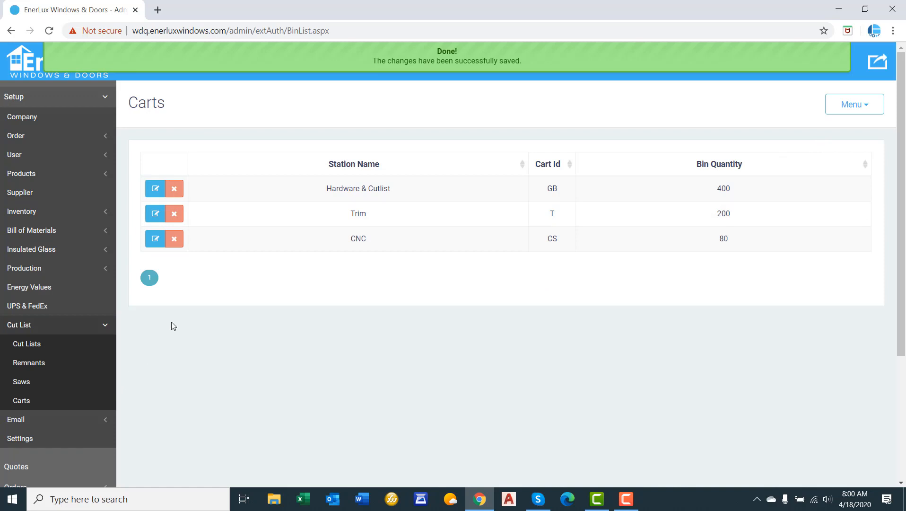
# Create a new cut list with the description "Casement Frame".
pyautogui.click(37, 347)
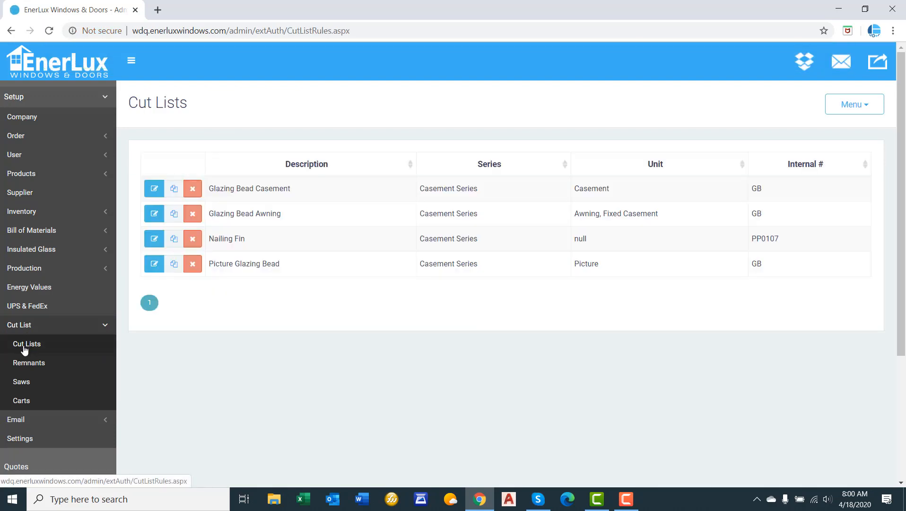
pyautogui.click(850, 107)
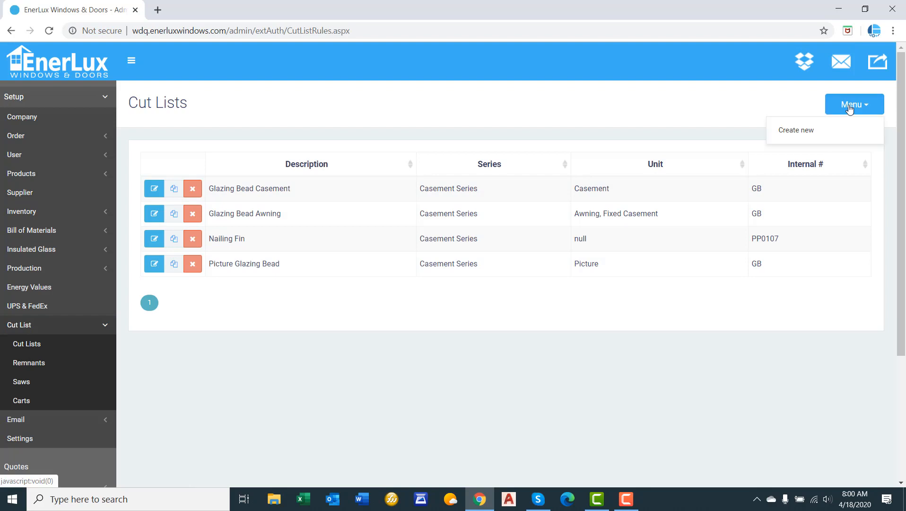
pyautogui.click(844, 128)
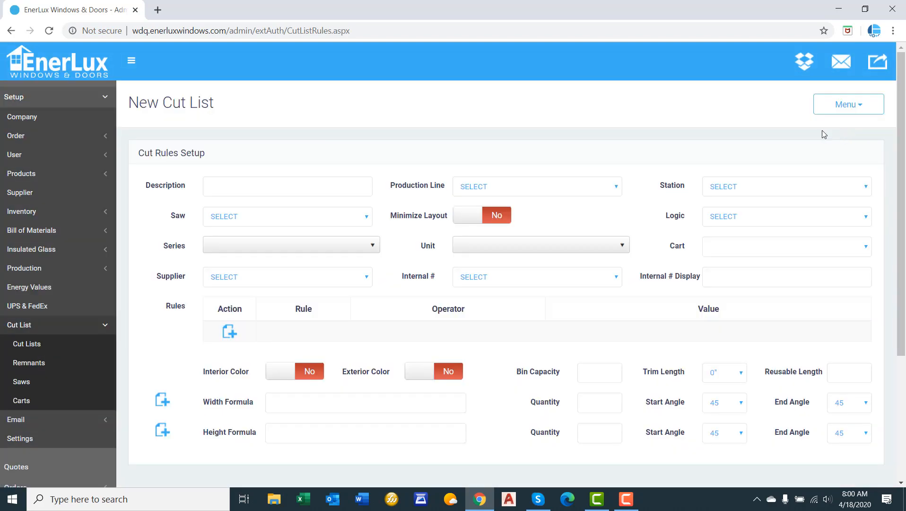
pyautogui.click(316, 194)
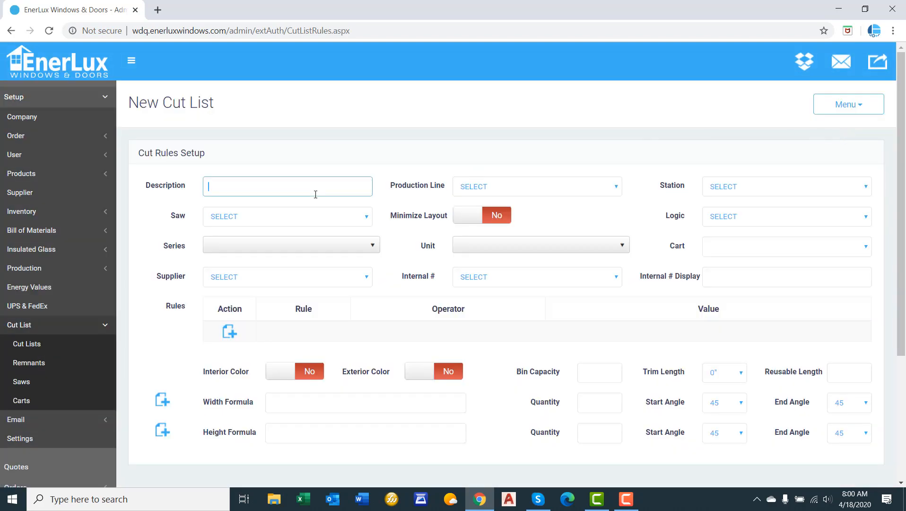
pyautogui.write('Casement Frame')
# Set the cut list's production line to Window and its station to CNC.
pyautogui.click(486, 186)
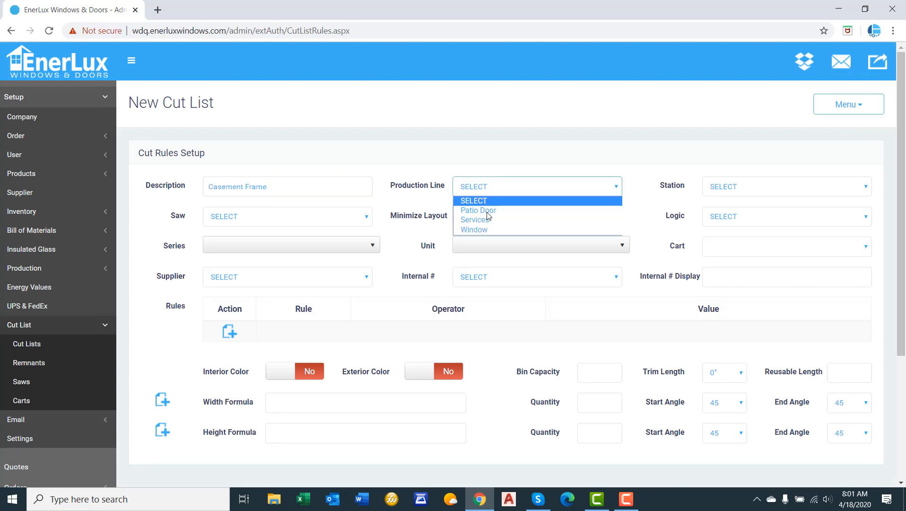
pyautogui.click(484, 232)
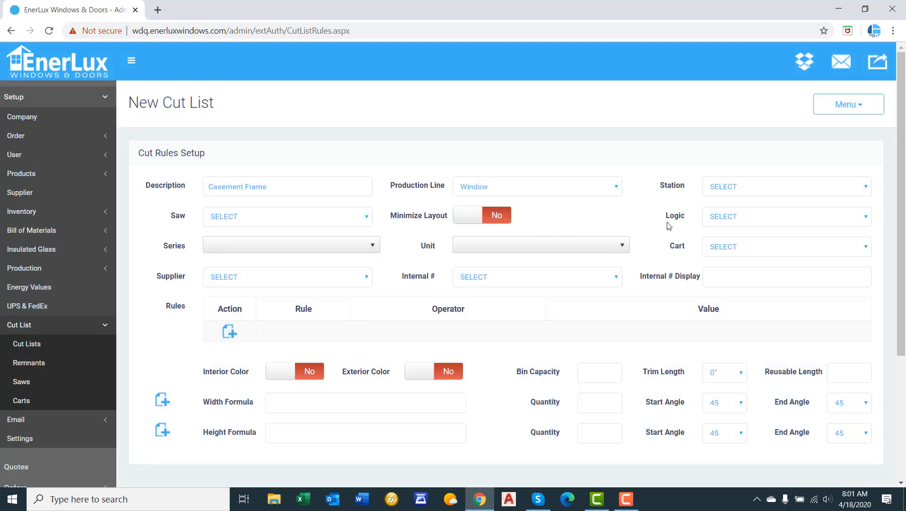
pyautogui.click(733, 189)
pyautogui.click(736, 210)
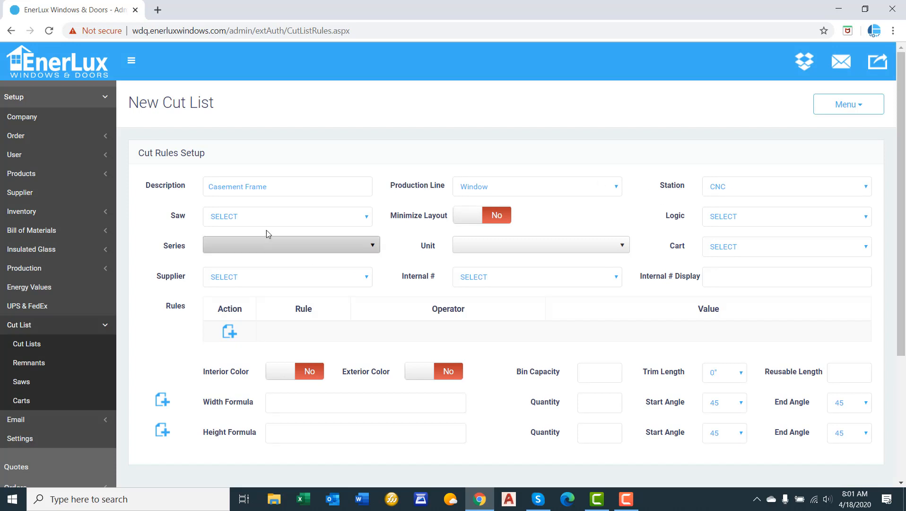
# Assign the Elumatec DG244 saw to the cut list and set its logic to Unit.
pyautogui.click(270, 218)
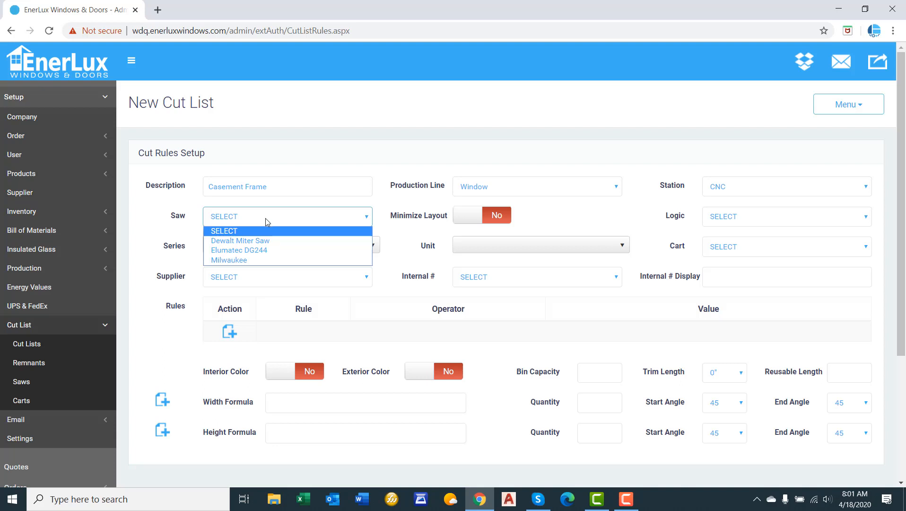
pyautogui.click(262, 250)
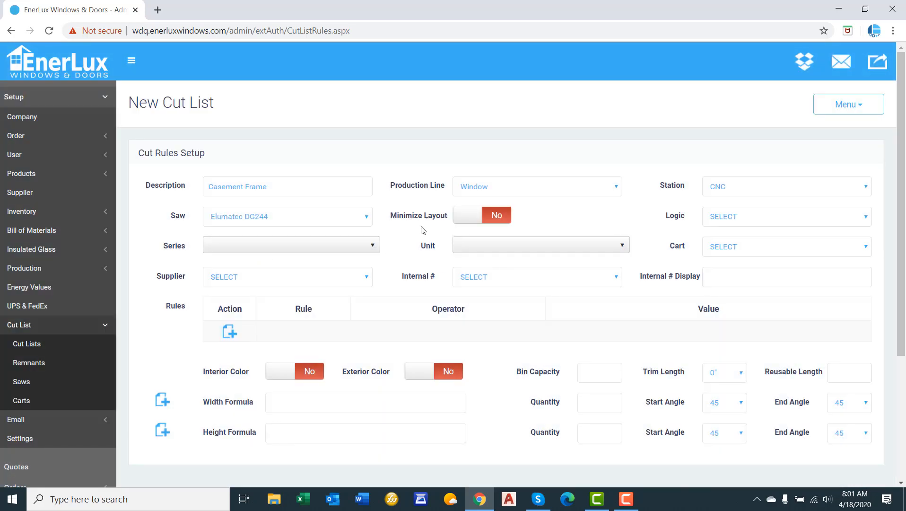
pyautogui.moveTo(391, 217); pyautogui.dragTo(445, 219)
pyautogui.click(441, 221)
pyautogui.click(728, 219)
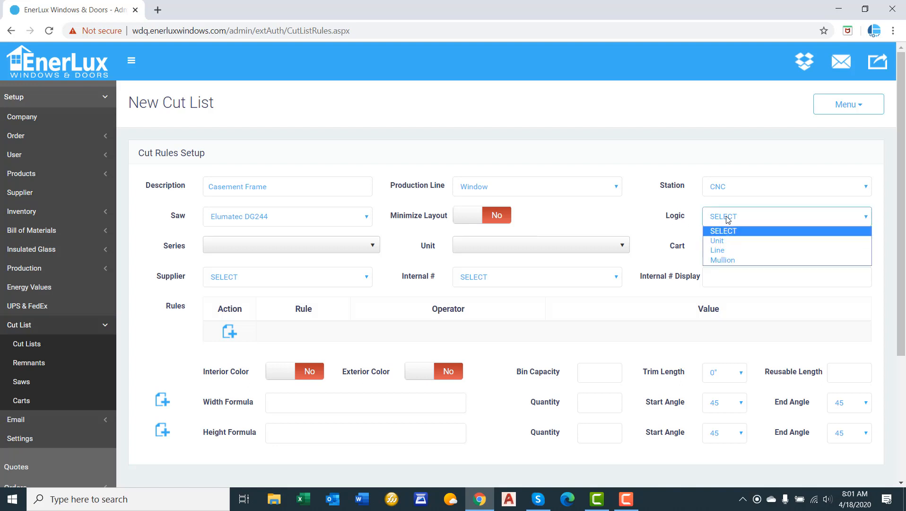
pyautogui.click(731, 241)
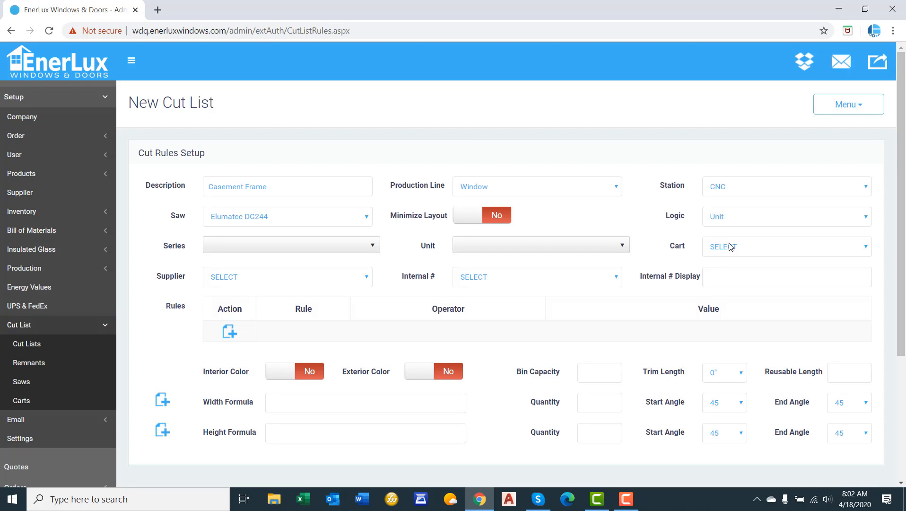
# Apply the cut list to the Casement Series with the Casement and Awning units.
pyautogui.click(293, 243)
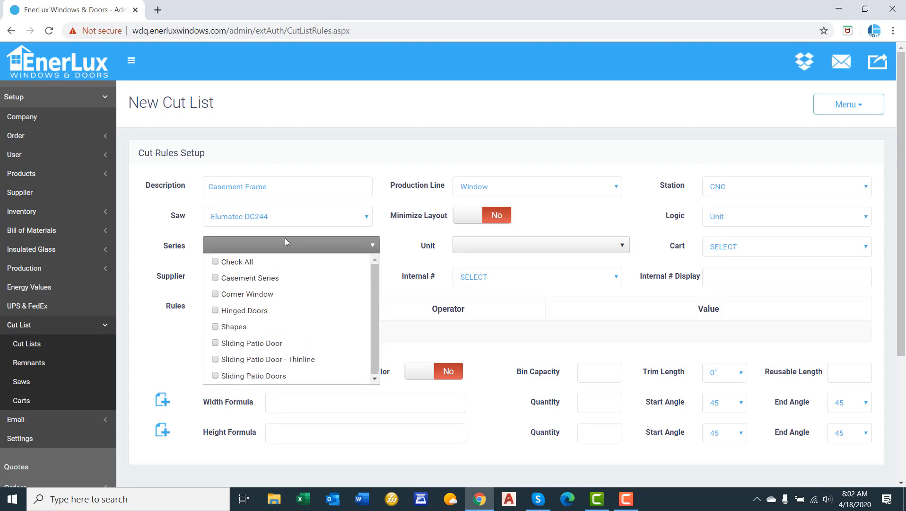
pyautogui.click(255, 279)
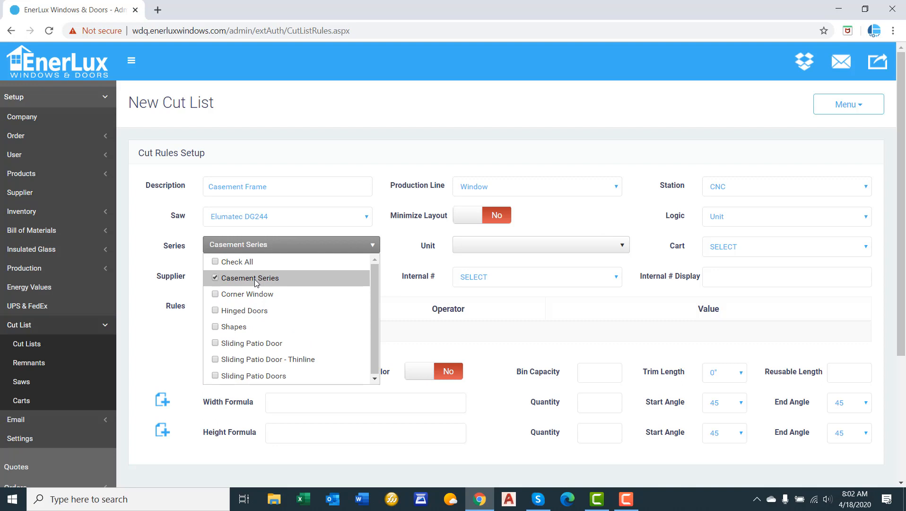
pyautogui.click(154, 251)
pyautogui.click(500, 242)
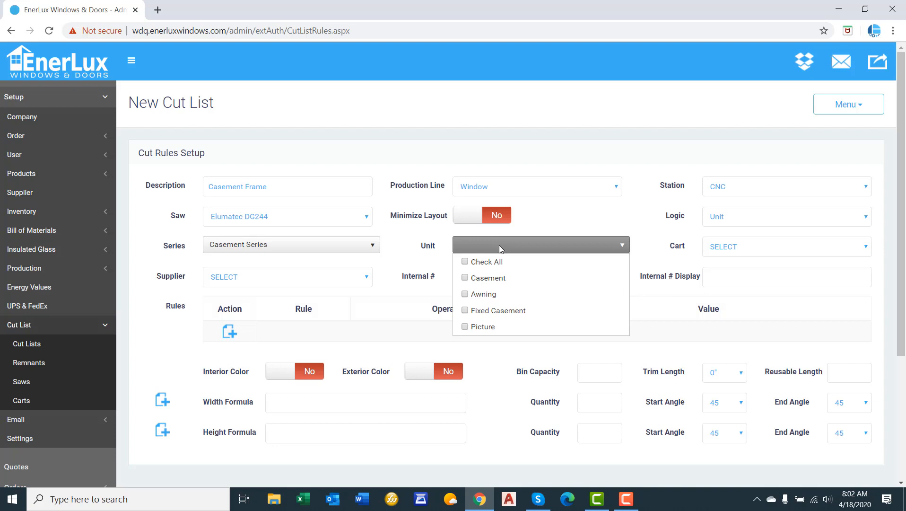
pyautogui.click(490, 279)
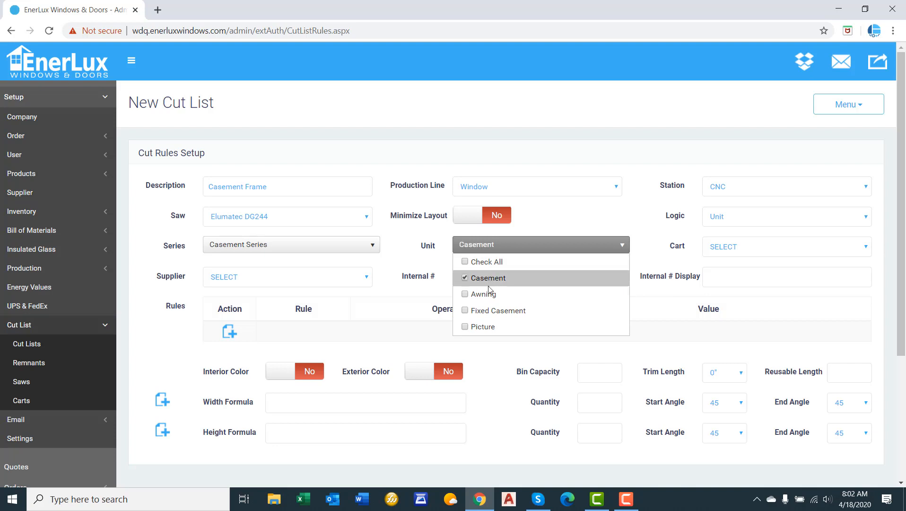
pyautogui.click(486, 294)
pyautogui.click(402, 248)
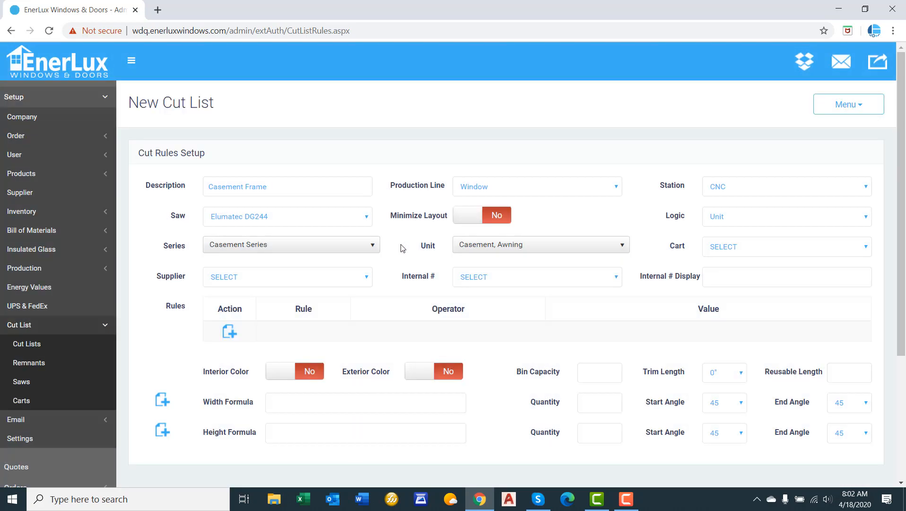
# Assign the CS cart to the Casement Frame cut list.
pyautogui.click(731, 247)
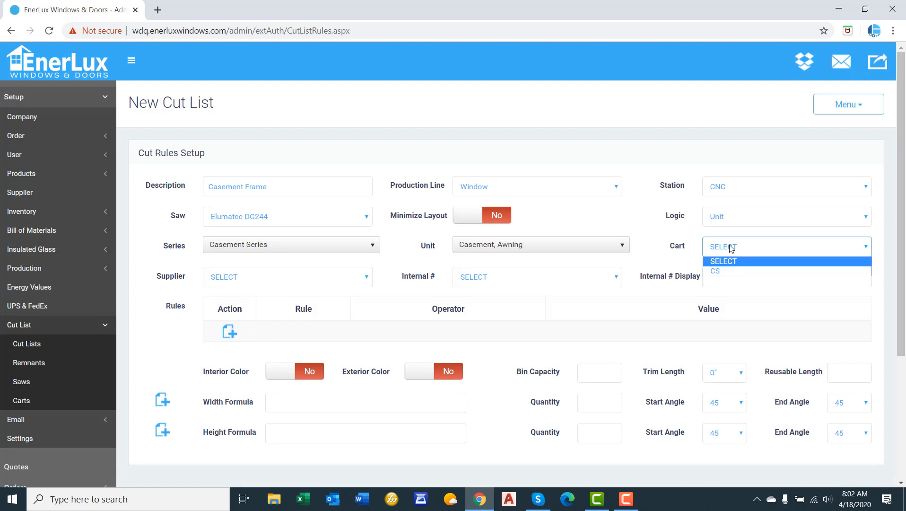
pyautogui.click(732, 248)
pyautogui.click(733, 247)
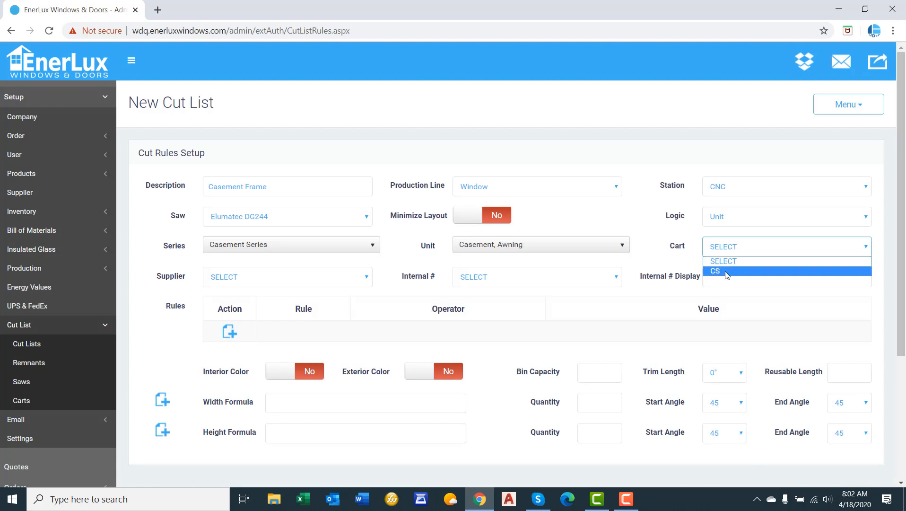
pyautogui.moveTo(670, 259); pyautogui.dragTo(659, 252)
pyautogui.click(429, 184)
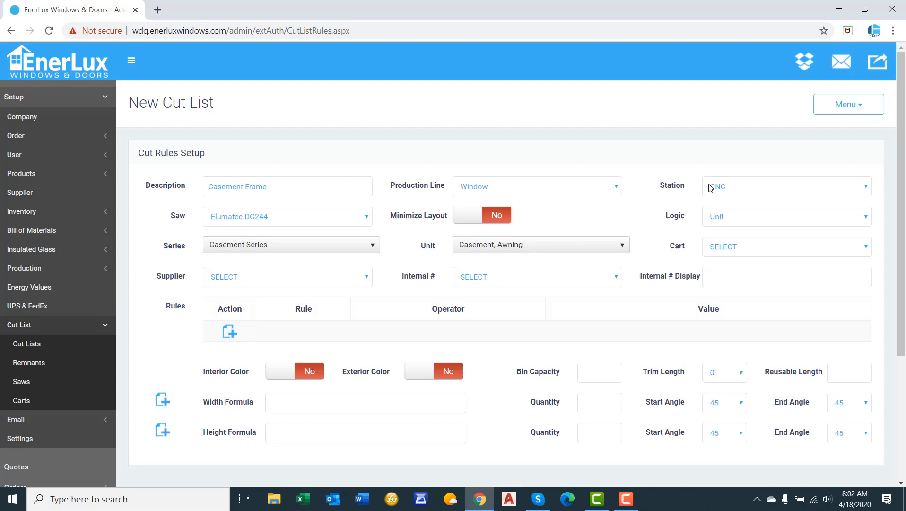
pyautogui.click(740, 249)
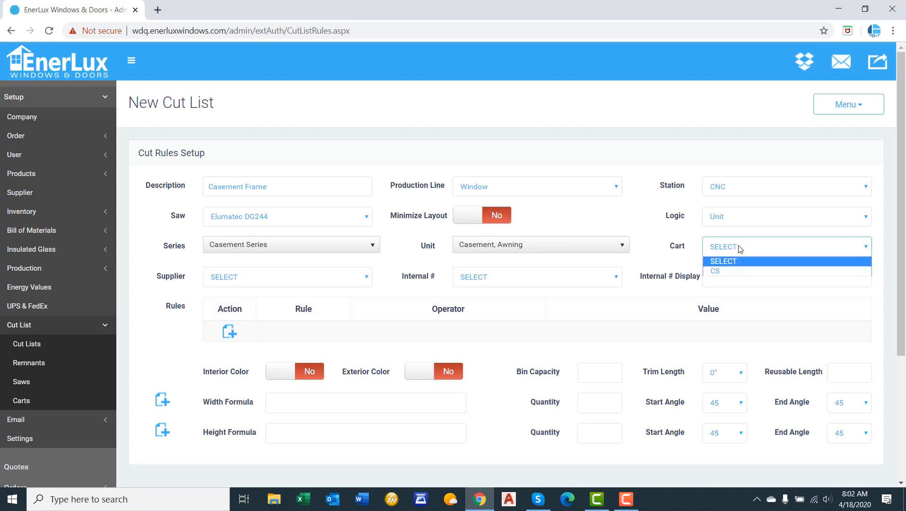
pyautogui.click(728, 271)
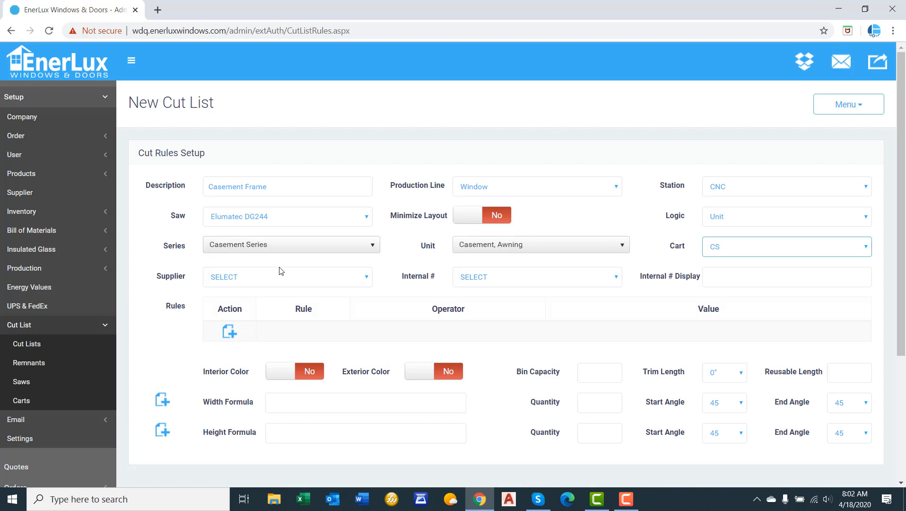
# Set the cut list's supplier to Omniglass and its internal number to 1001.W.5098.
pyautogui.click(286, 280)
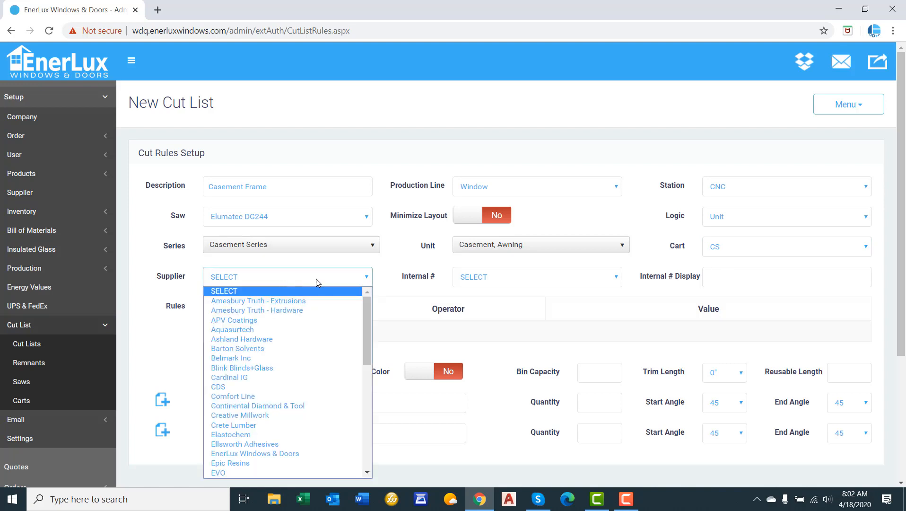
pyautogui.scroll(-3, 321, 332)
pyautogui.scroll(-1, 322, 347)
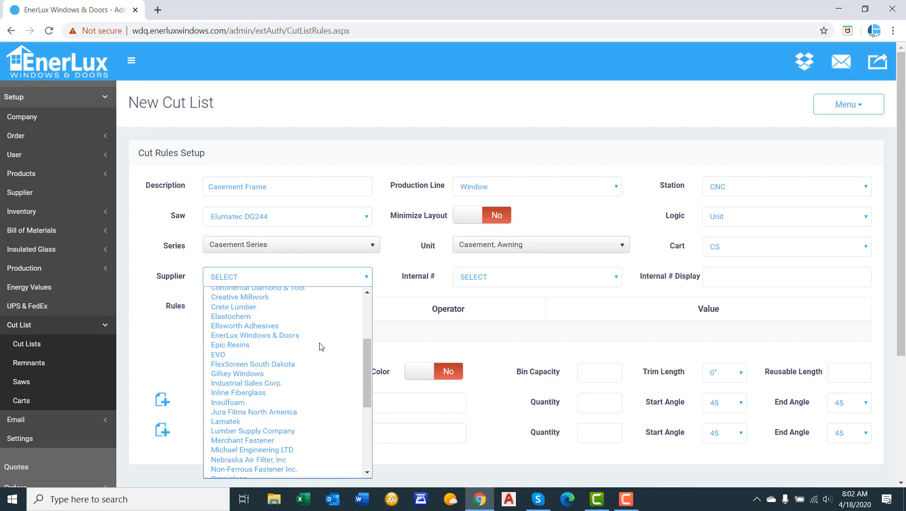
pyautogui.scroll(-4, 321, 347)
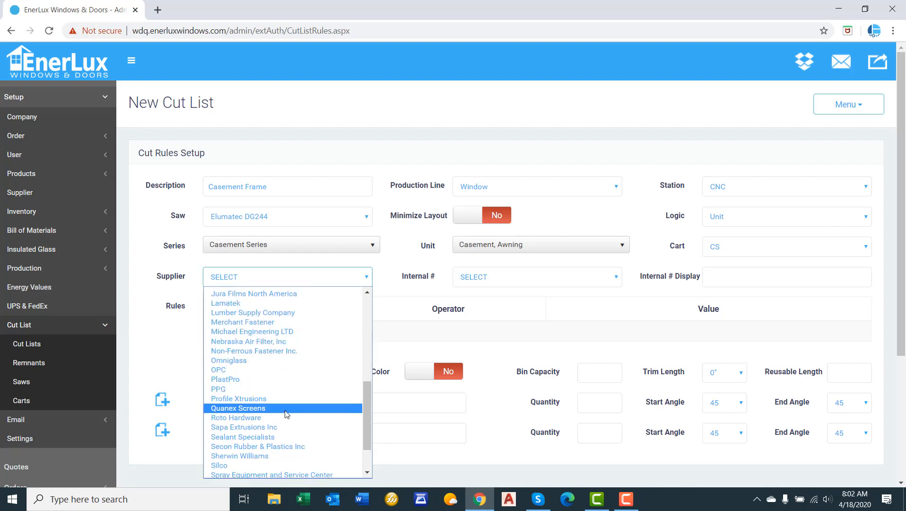
pyautogui.click(284, 361)
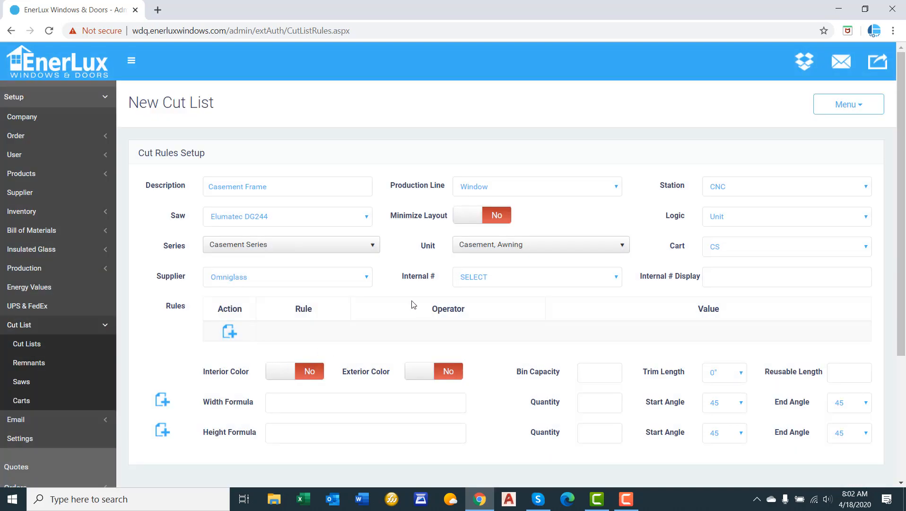
pyautogui.click(497, 275)
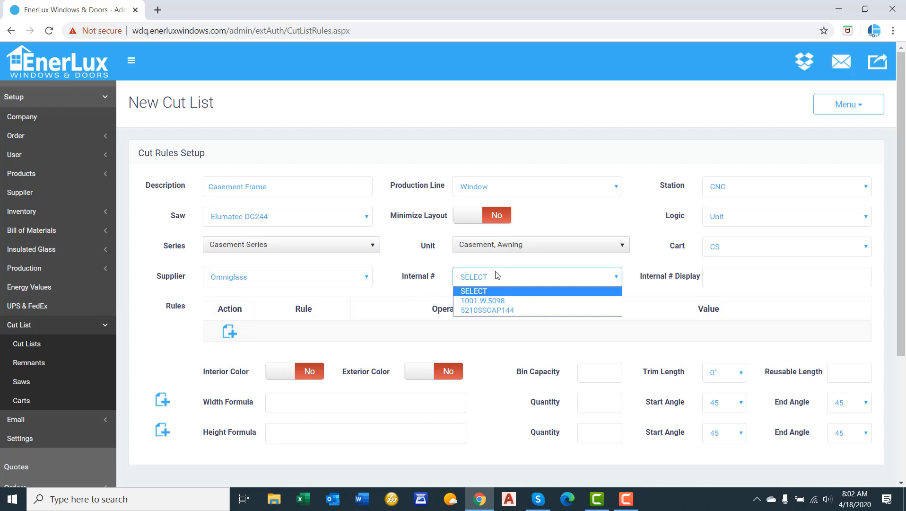
pyautogui.click(489, 305)
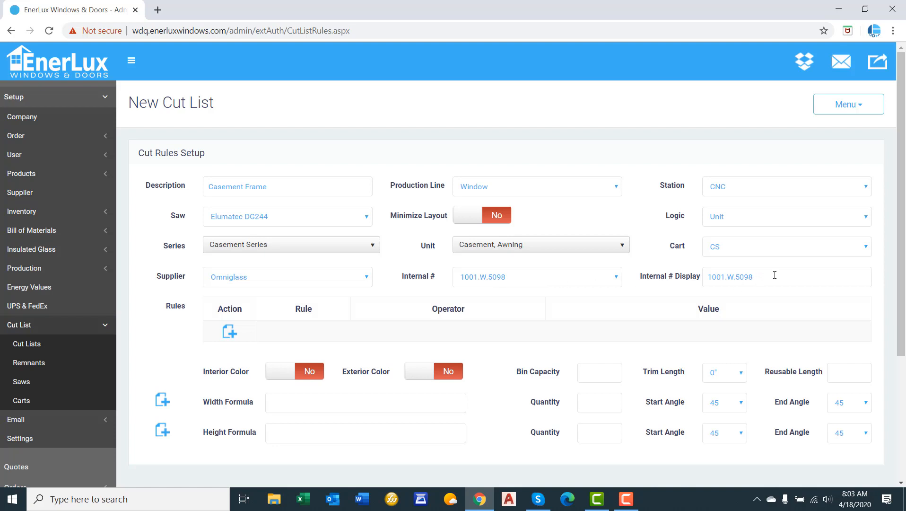
# Shorten the displayed internal number to 1001.
pyautogui.moveTo(774, 274); pyautogui.dragTo(725, 277)
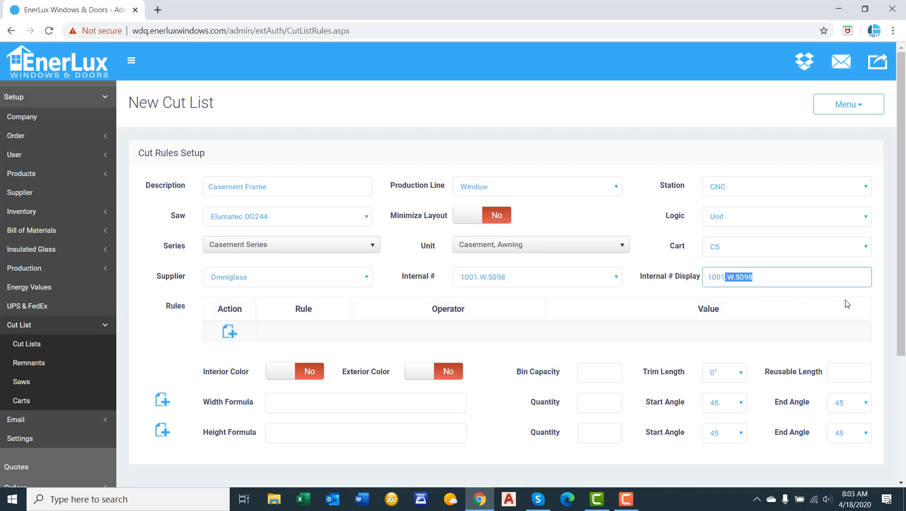
pyautogui.press('BackSpace')
pyautogui.click(648, 283)
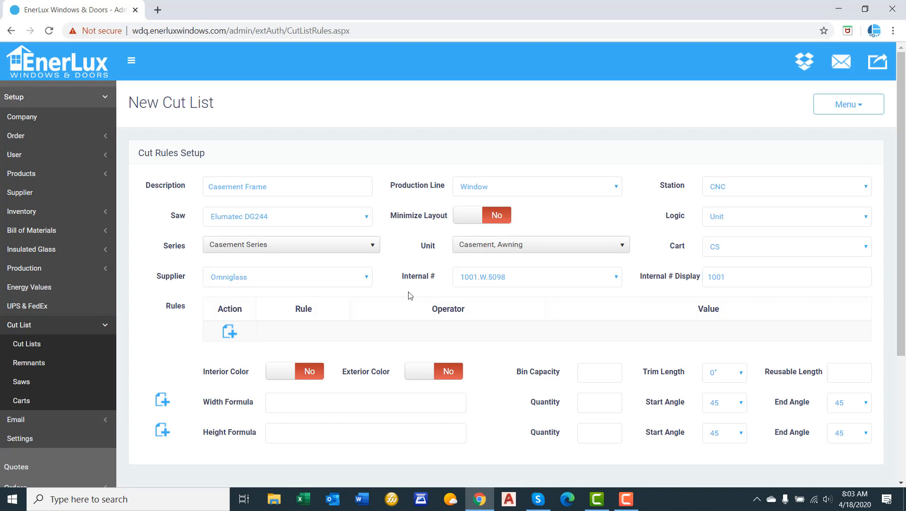
# Set both Interior Color and Exterior Color to Yes for the cut list.
pyautogui.scroll(-3, 403, 295)
pyautogui.scroll(1, 400, 292)
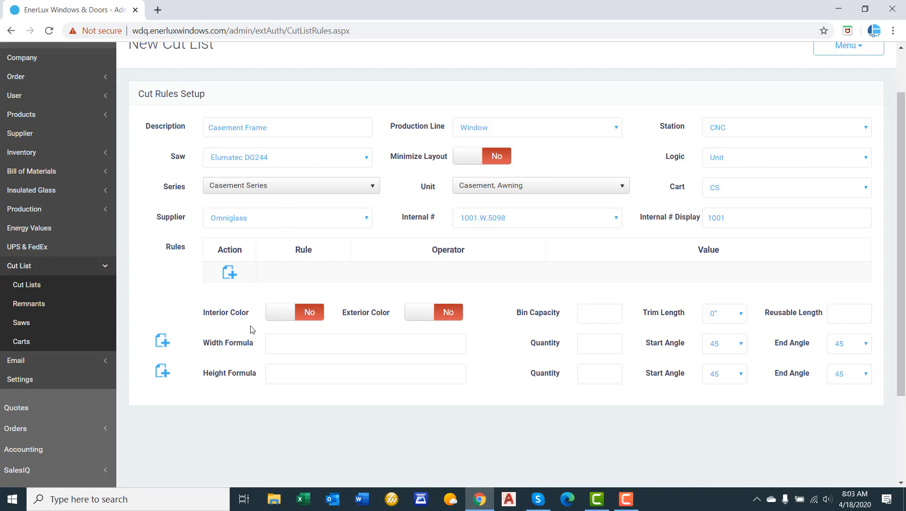
pyautogui.click(306, 312)
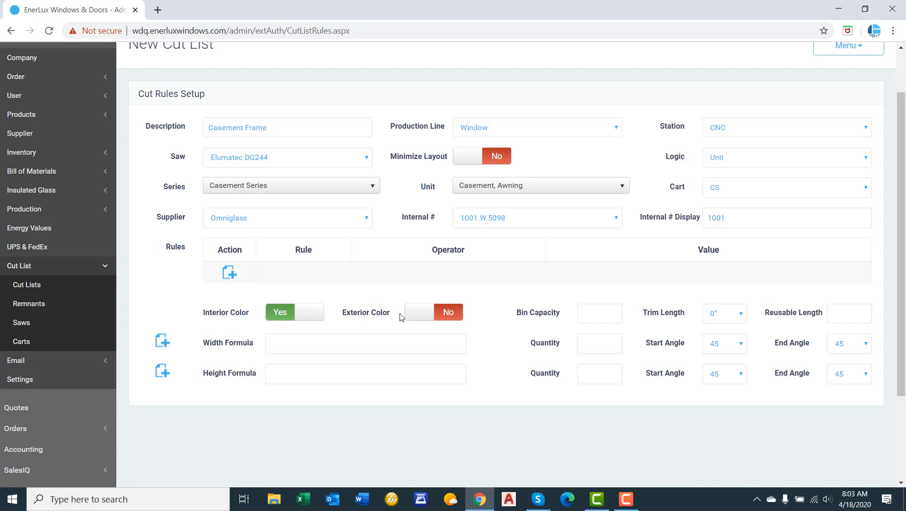
pyautogui.click(451, 312)
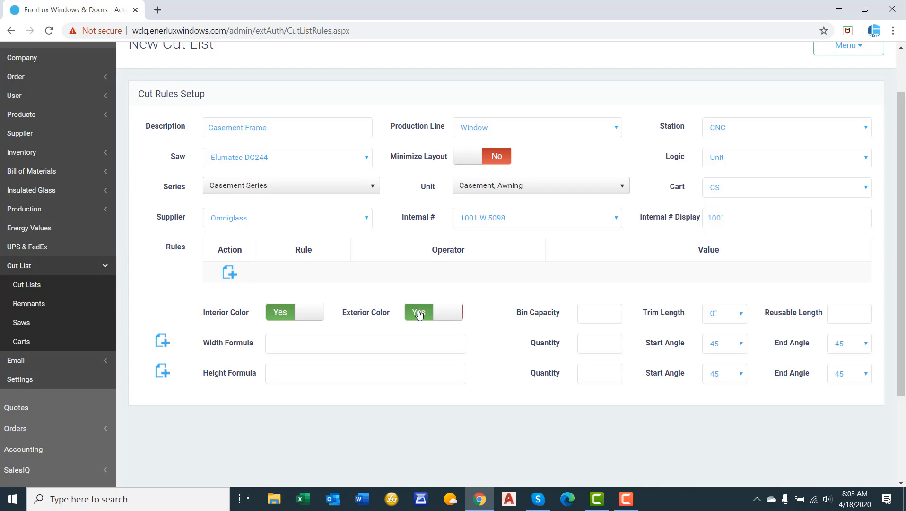
pyautogui.click(442, 311)
pyautogui.click(277, 317)
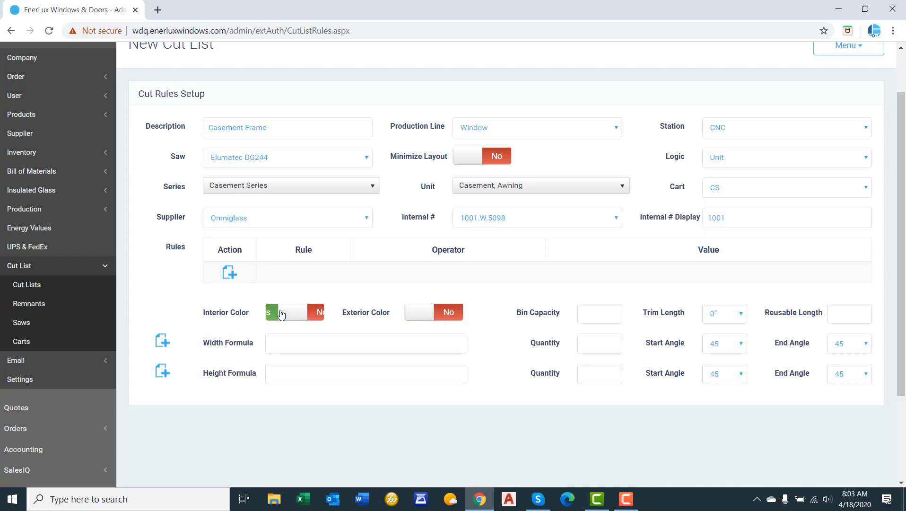
pyautogui.click(310, 316)
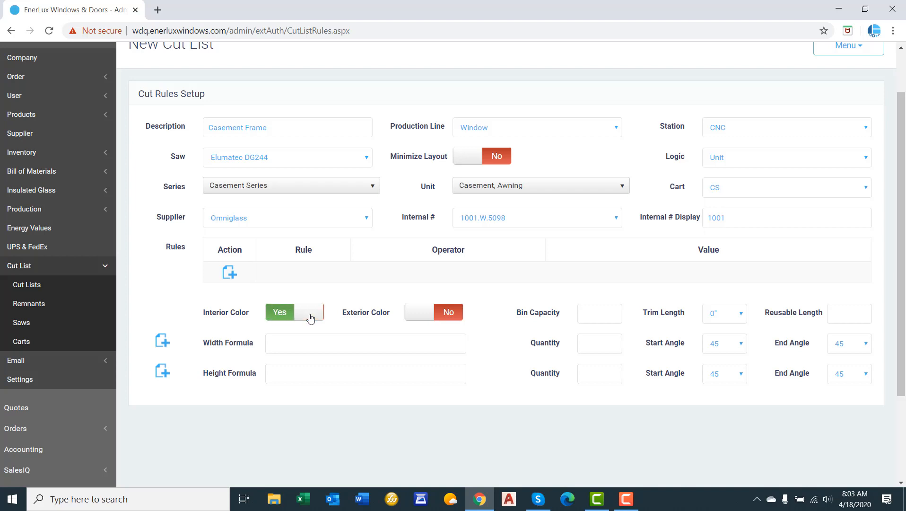
pyautogui.click(457, 314)
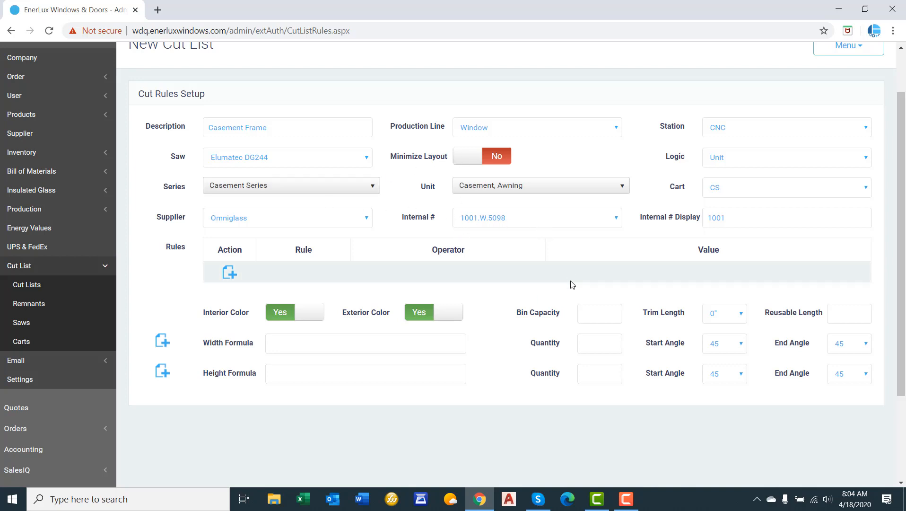
# Set the bin capacity to 4, the trim length to 1" and the reusable length to 24.
pyautogui.click(603, 316)
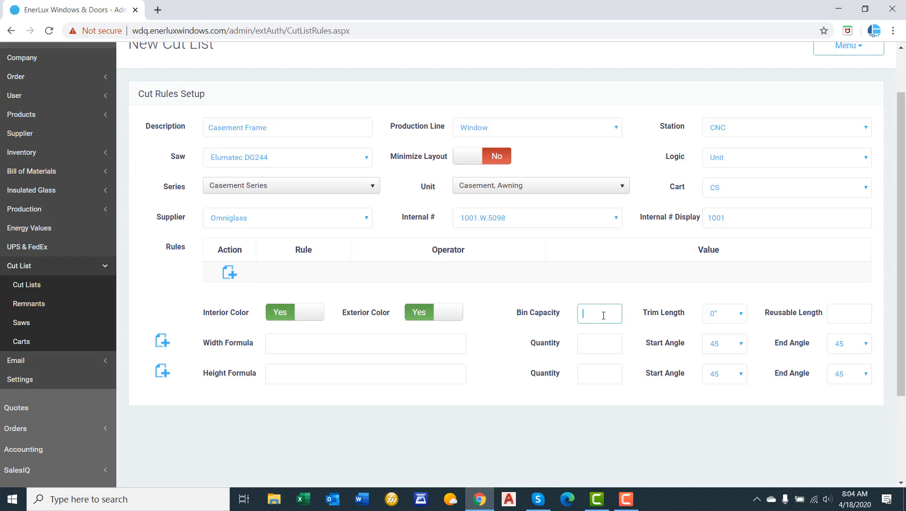
pyautogui.write('4')
pyautogui.click(731, 316)
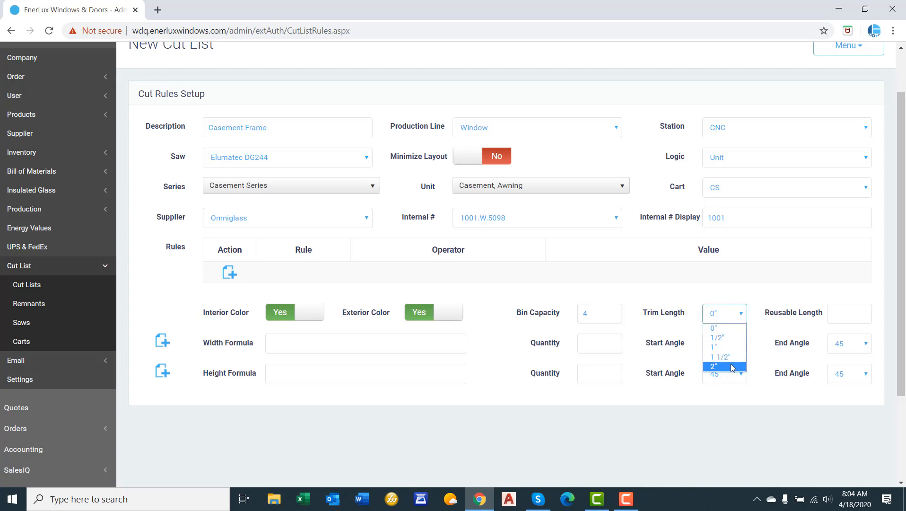
pyautogui.click(730, 348)
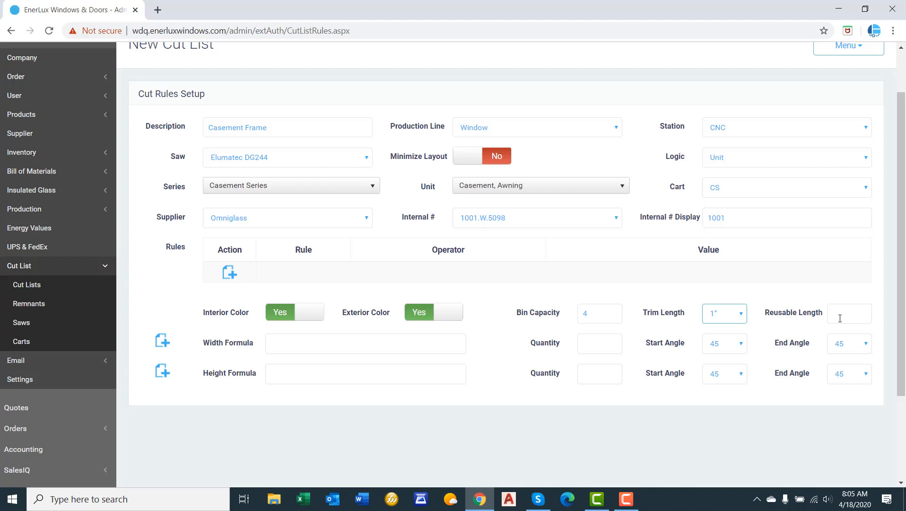
pyautogui.click(840, 319)
pyautogui.write('24')
# Enter the width formula UW+.25 with a quantity of 2.
pyautogui.click(366, 339)
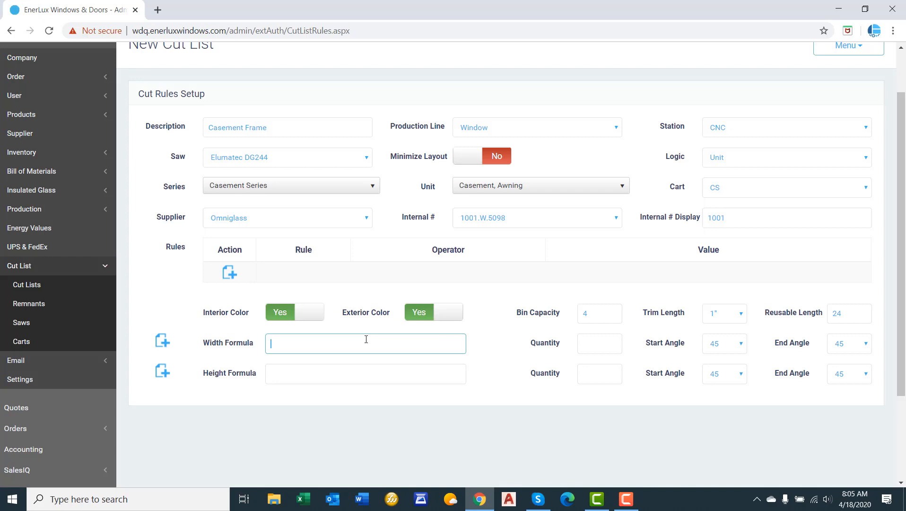
pyautogui.write('UW')
pyautogui.write('+.25')
pyautogui.click(601, 342)
pyautogui.write('2')
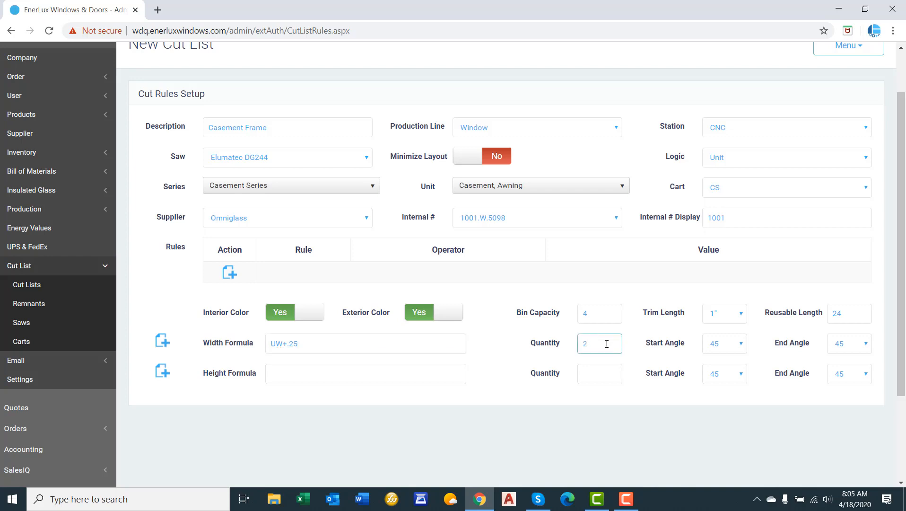
# Set the width cut's start angle to 45 and its end angle to 135.
pyautogui.click(715, 345)
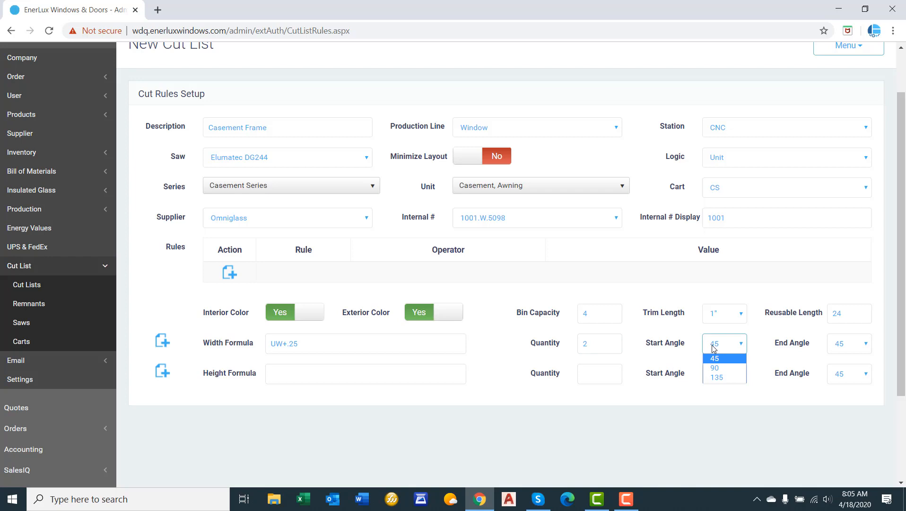
pyautogui.click(715, 358)
pyautogui.click(839, 344)
pyautogui.click(847, 380)
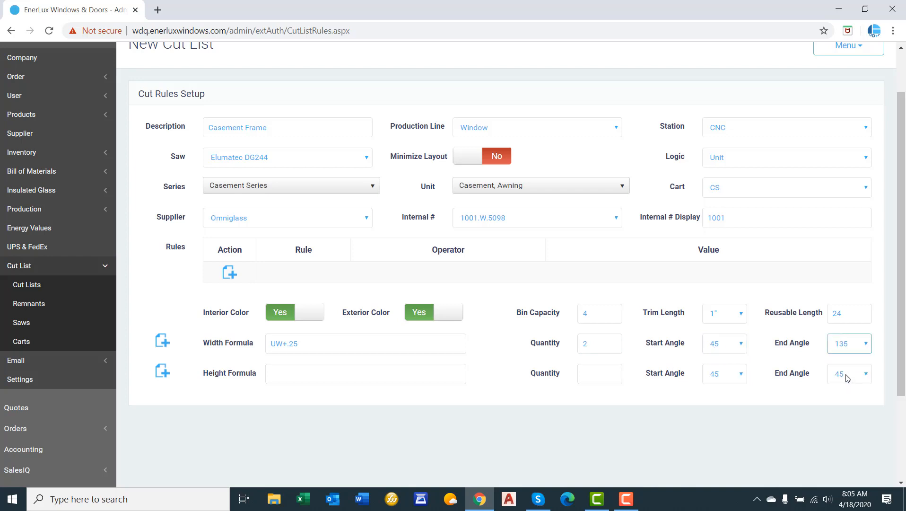
pyautogui.click(841, 346)
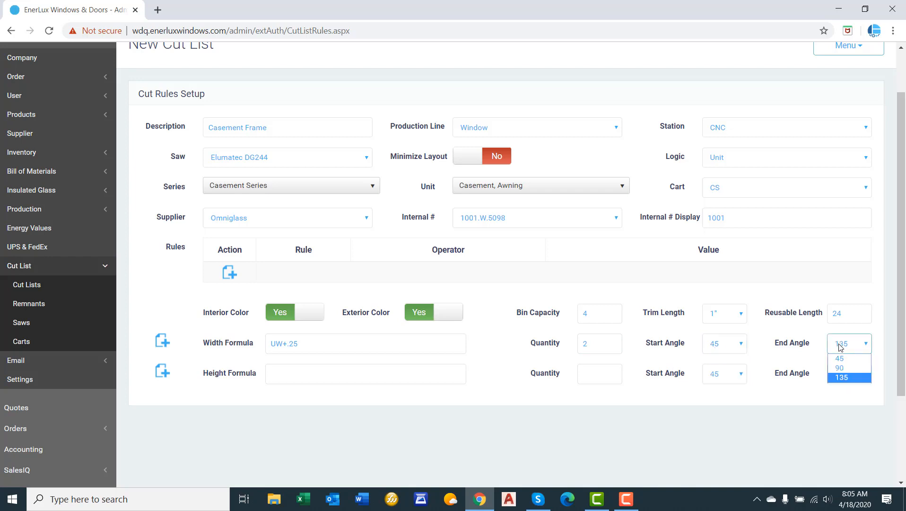
pyautogui.click(847, 358)
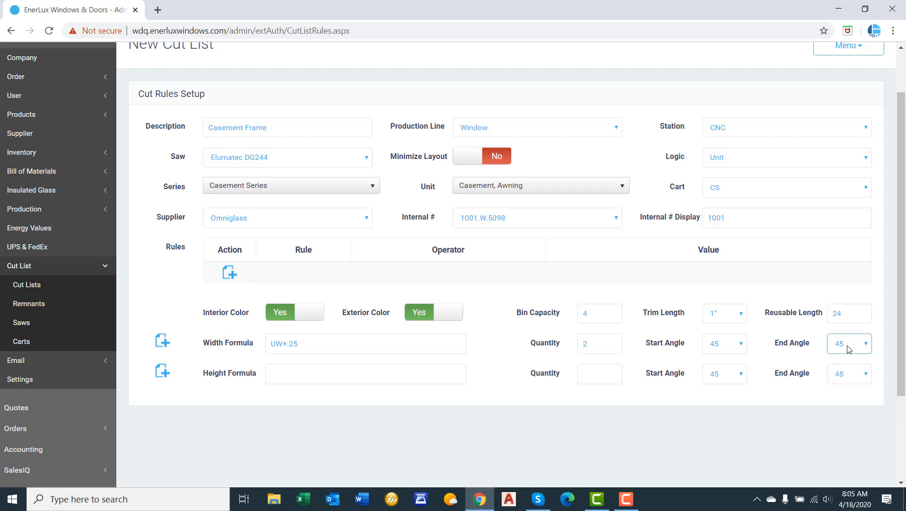
pyautogui.click(849, 348)
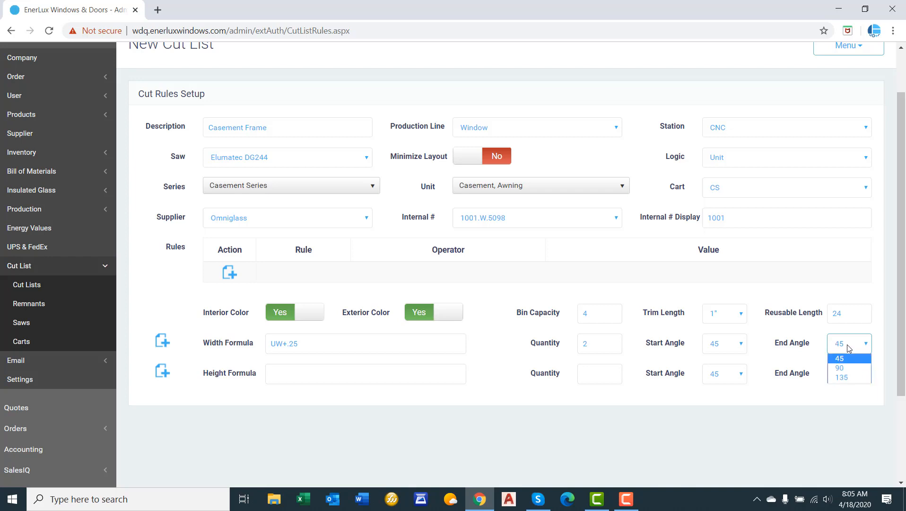
pyautogui.click(848, 378)
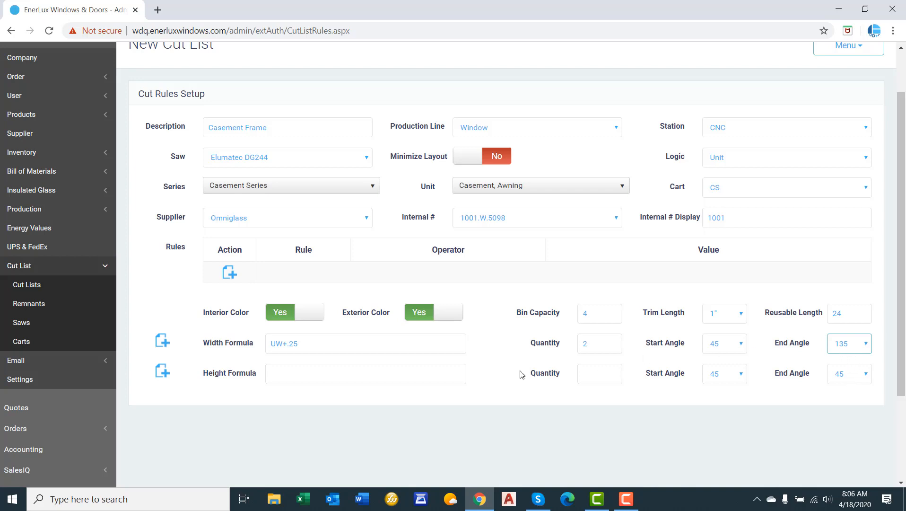
# Enter the height formula UH+.25 with a quantity of 2 and an end angle of 135.
pyautogui.click(291, 370)
pyautogui.write('U')
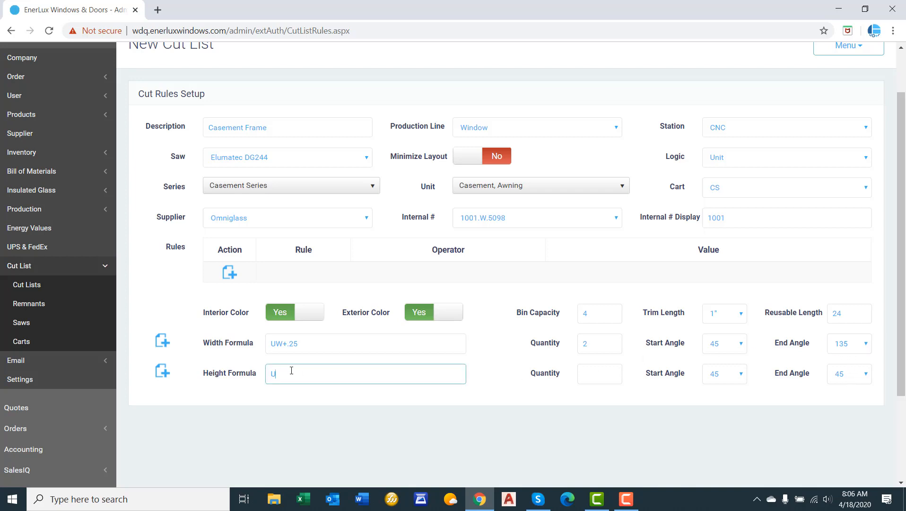
pyautogui.write('H+.25')
pyautogui.click(583, 374)
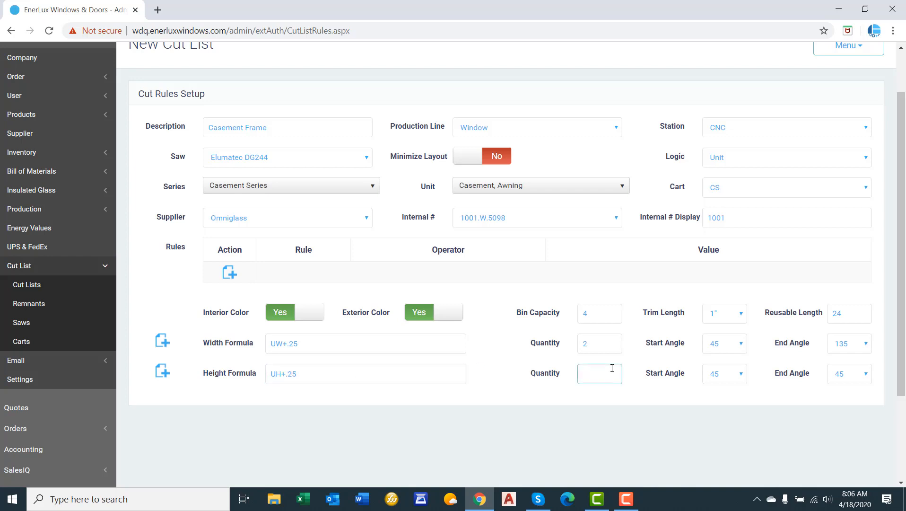
pyautogui.write('2')
pyautogui.click(854, 376)
pyautogui.click(851, 406)
# Try the bracketed width formula (UW-1.5)+.25, and restore the formula to UW+.25.
pyautogui.click(321, 343)
pyautogui.press('BackSpace')
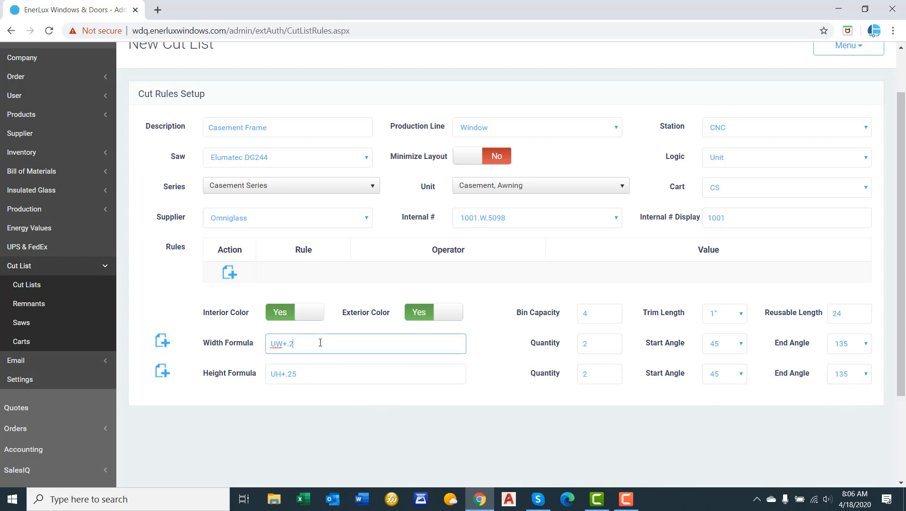
pyautogui.press('BackSpace')
pyautogui.press('BackSpace')
pyautogui.press('BackSpace')
pyautogui.write('-1.5)')
pyautogui.press('Home')
pyautogui.write('(')
pyautogui.write('+.25')
pyautogui.press('BackSpace')
pyautogui.press('BackSpace')
pyautogui.press('BackSpace')
pyautogui.press('BackSpace')
pyautogui.press('BackSpace')
pyautogui.press('BackSpace')
pyautogui.press('BackSpace')
pyautogui.press('BackSpace')
pyautogui.press('BackSpace')
pyautogui.press('BackSpace')
pyautogui.press('BackSpace')
pyautogui.write('UW+.25')
# Save the Casement Frame cut list and close it.
pyautogui.scroll(1, 760, 301)
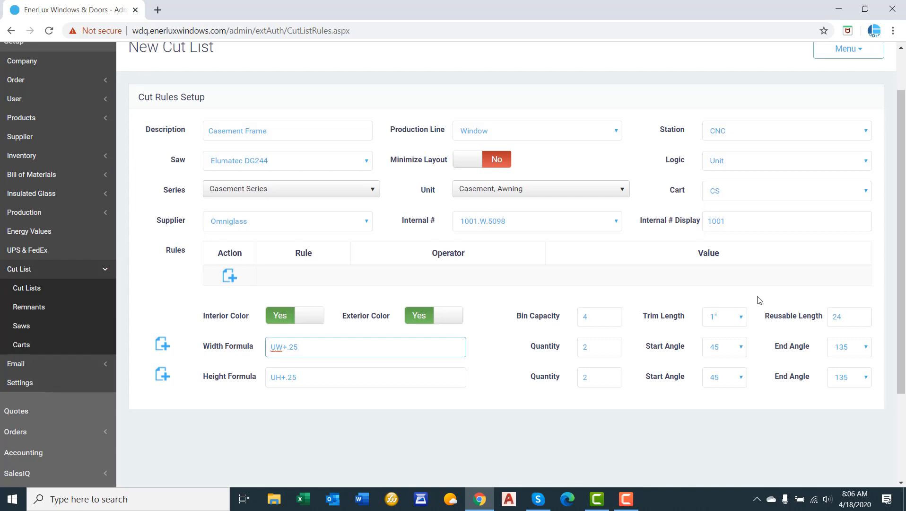
pyautogui.click(848, 104)
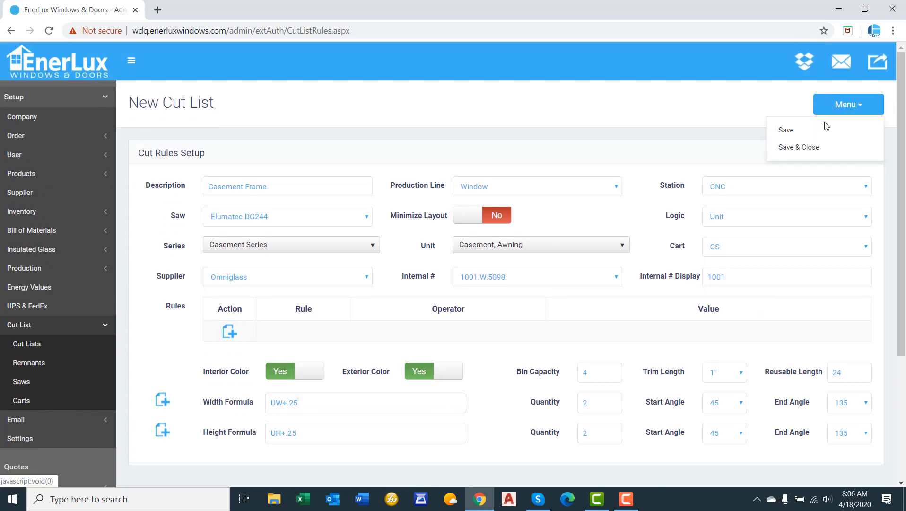
pyautogui.click(821, 146)
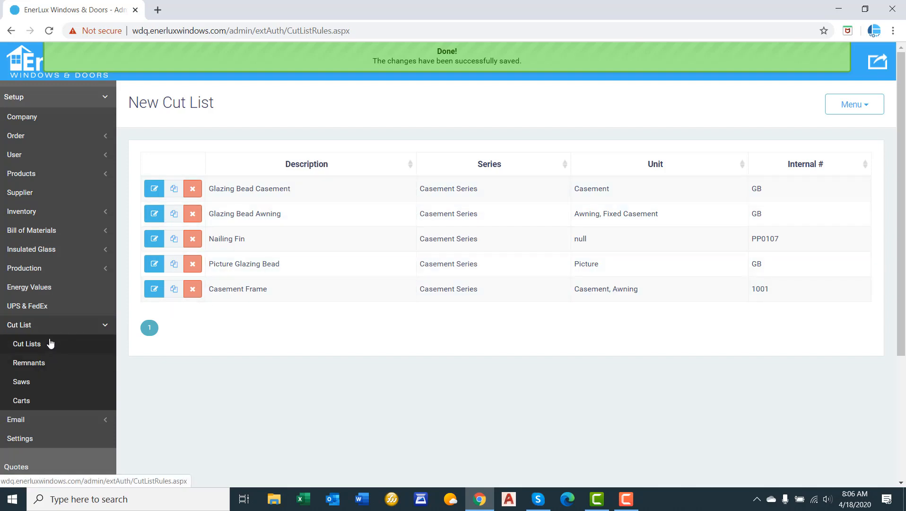
# Open the remnant stock and delete the Desert Sand Glazing Bead - White - 16 FT remnant stored at location R1.
pyautogui.click(29, 365)
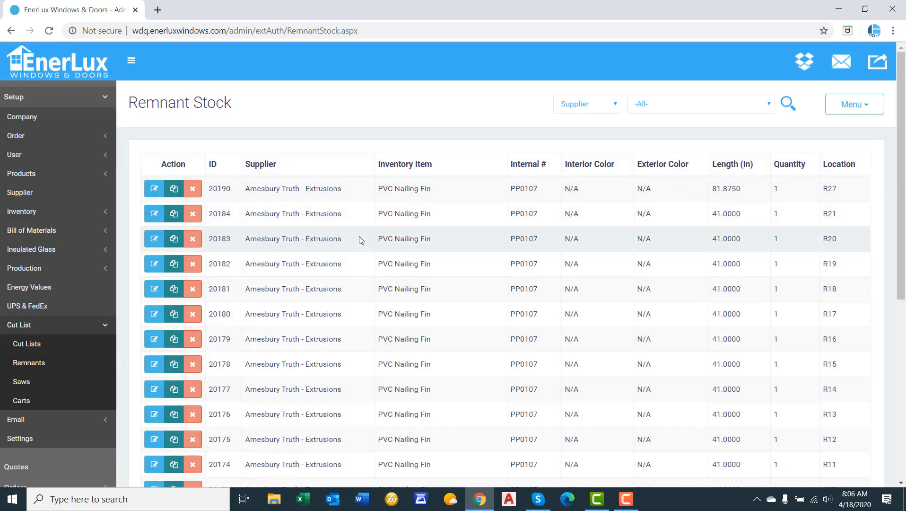
pyautogui.scroll(-2, 350, 241)
pyautogui.scroll(-4, 350, 244)
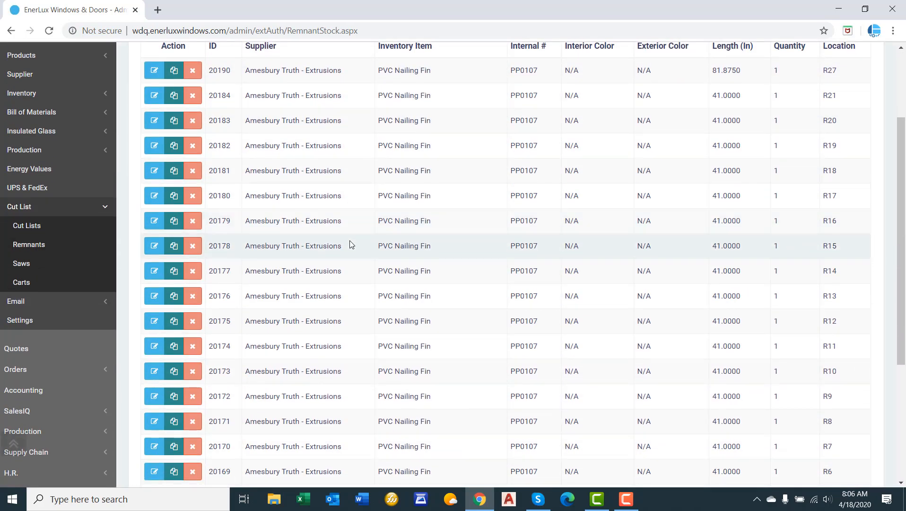
pyautogui.scroll(6, 844, 200)
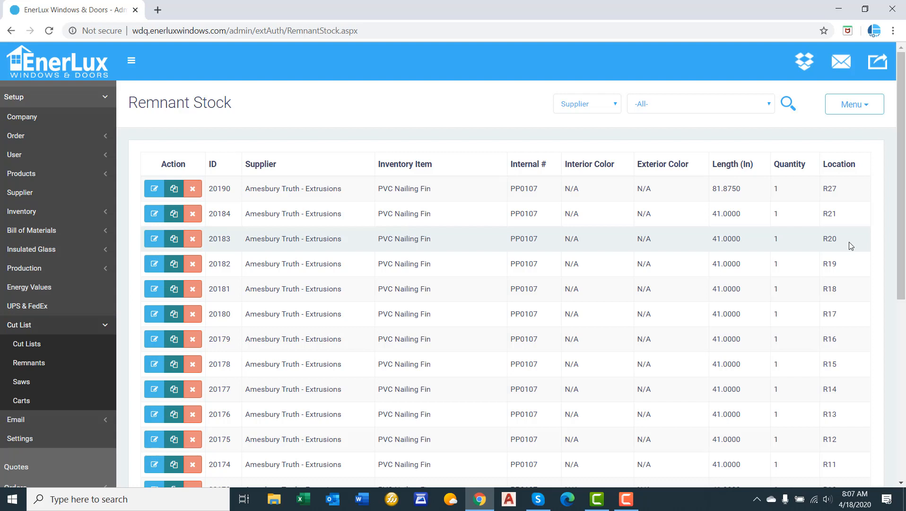
pyautogui.scroll(-1, 820, 242)
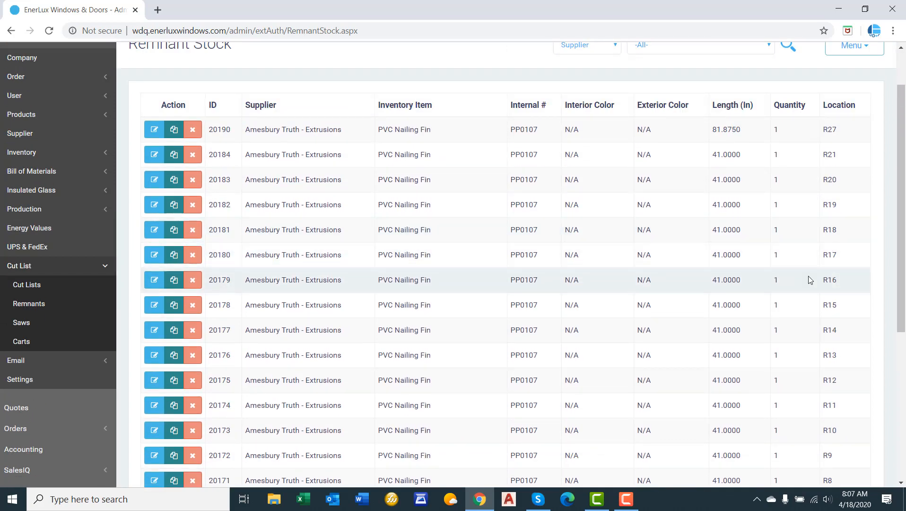
pyautogui.scroll(-4, 803, 280)
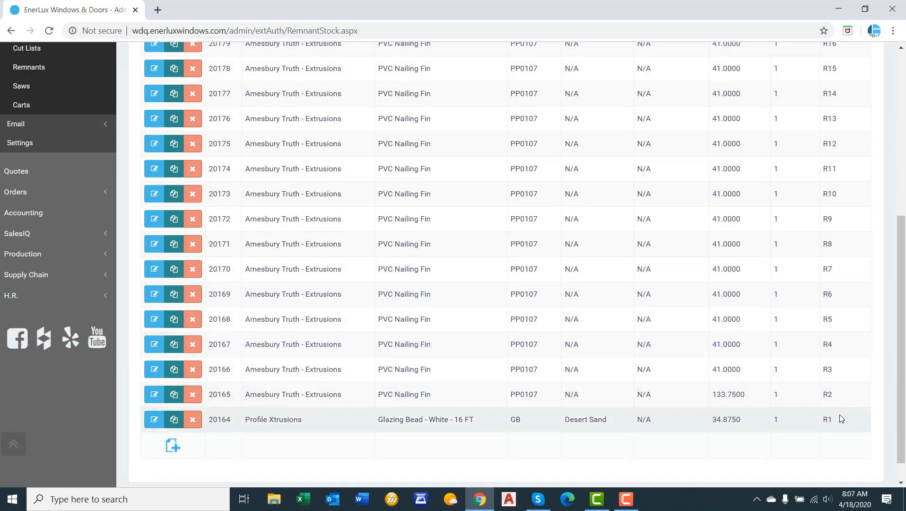
pyautogui.click(193, 421)
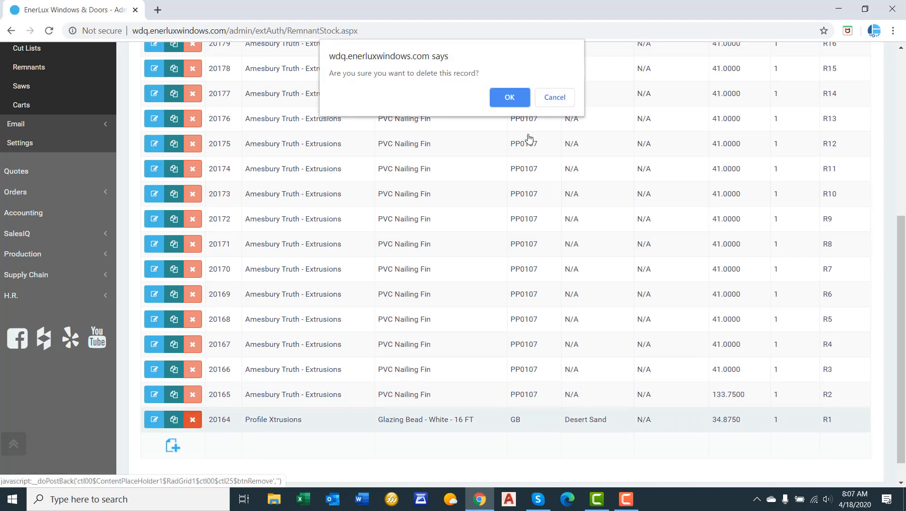
pyautogui.click(510, 98)
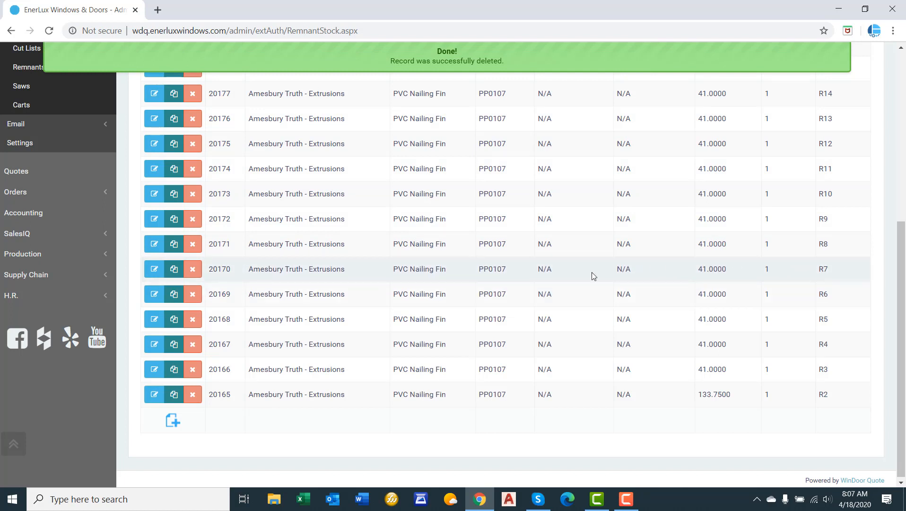
# Set the length of the PVC Nailing Fin remnant at location R7 to 29 inches and save the record.
pyautogui.click(154, 269)
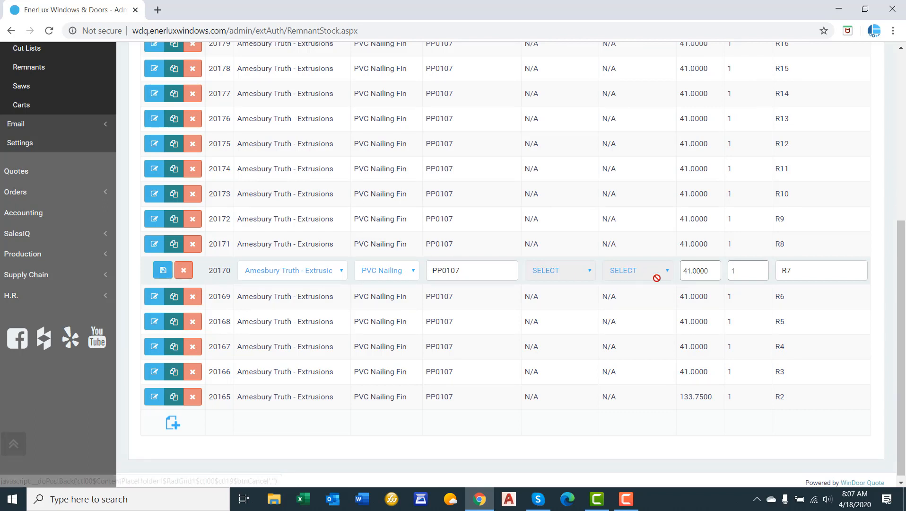
pyautogui.click(699, 271)
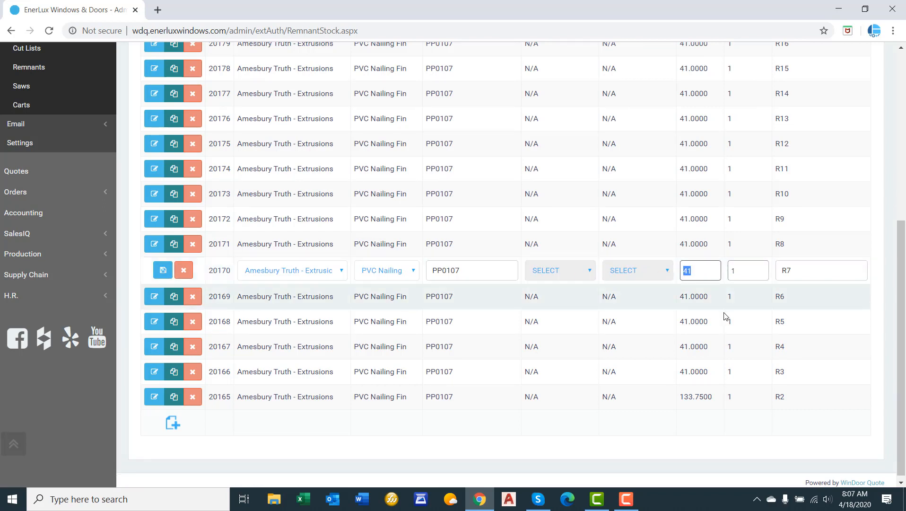
pyautogui.write('2')
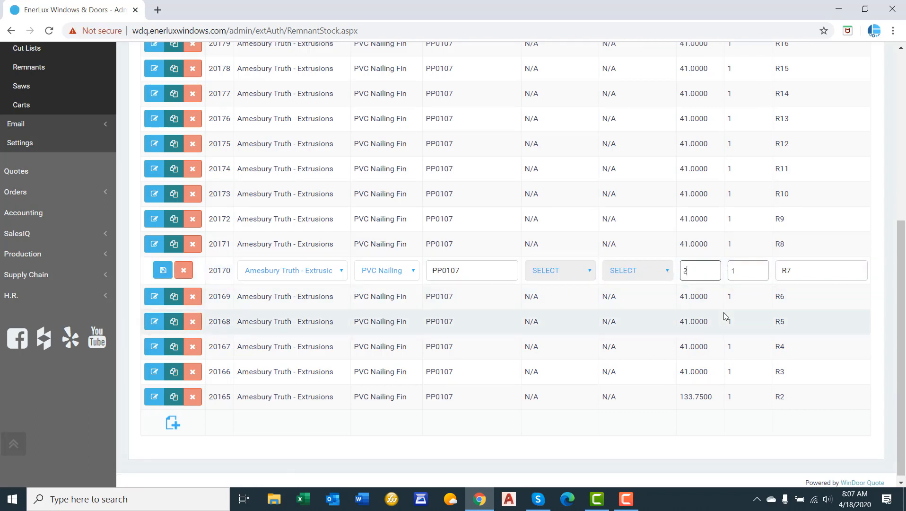
pyautogui.write('9')
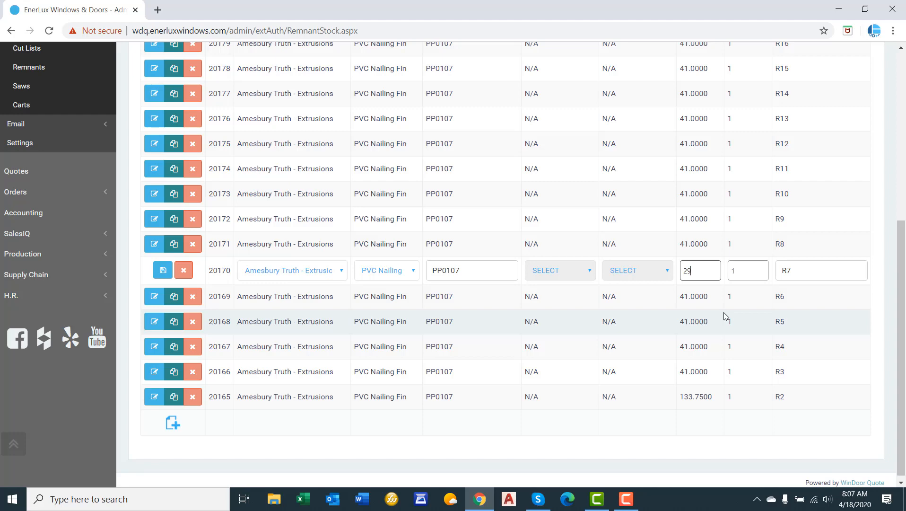
pyautogui.click(164, 271)
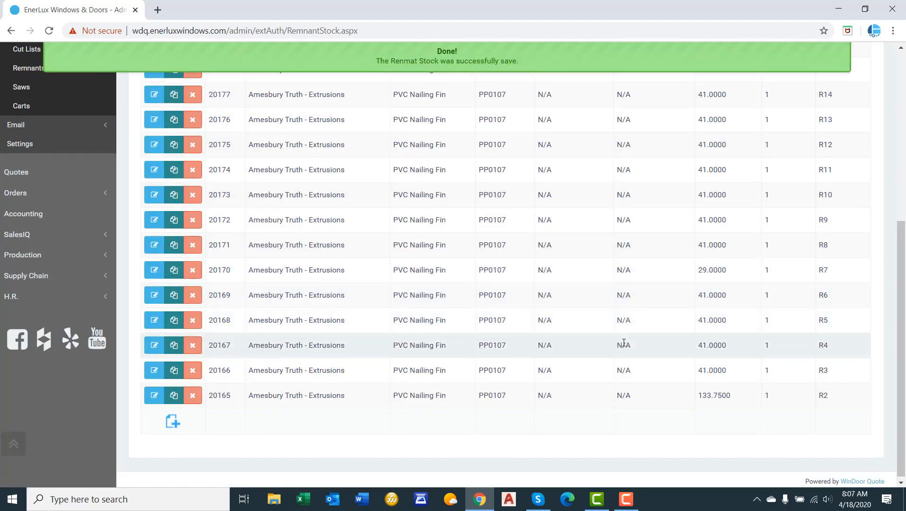
pyautogui.scroll(4, 624, 342)
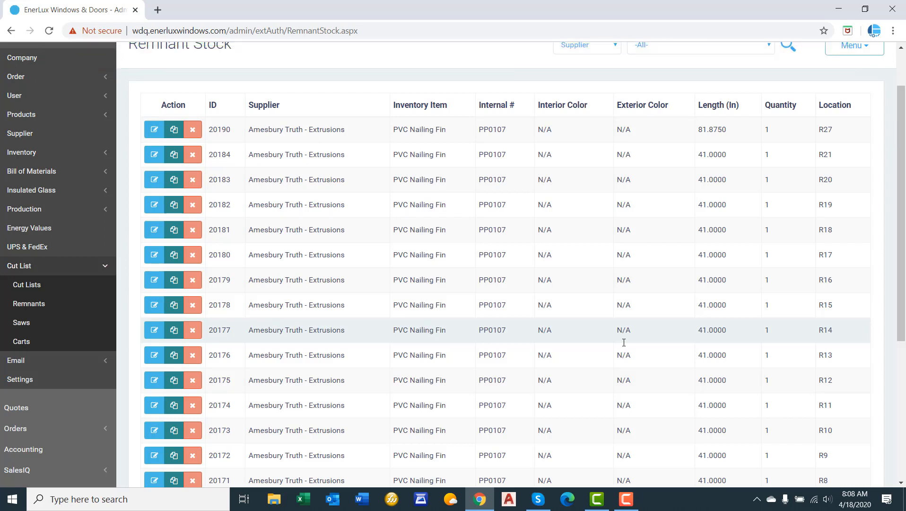
pyautogui.scroll(1, 624, 342)
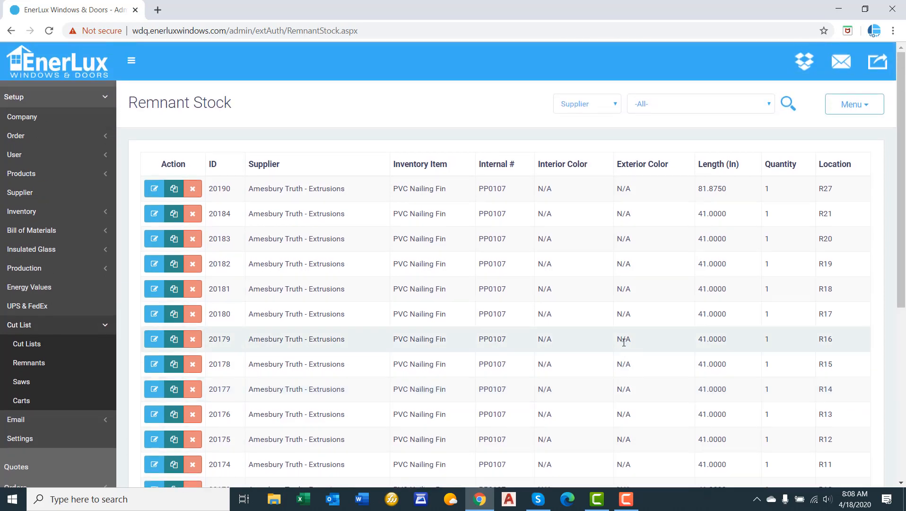